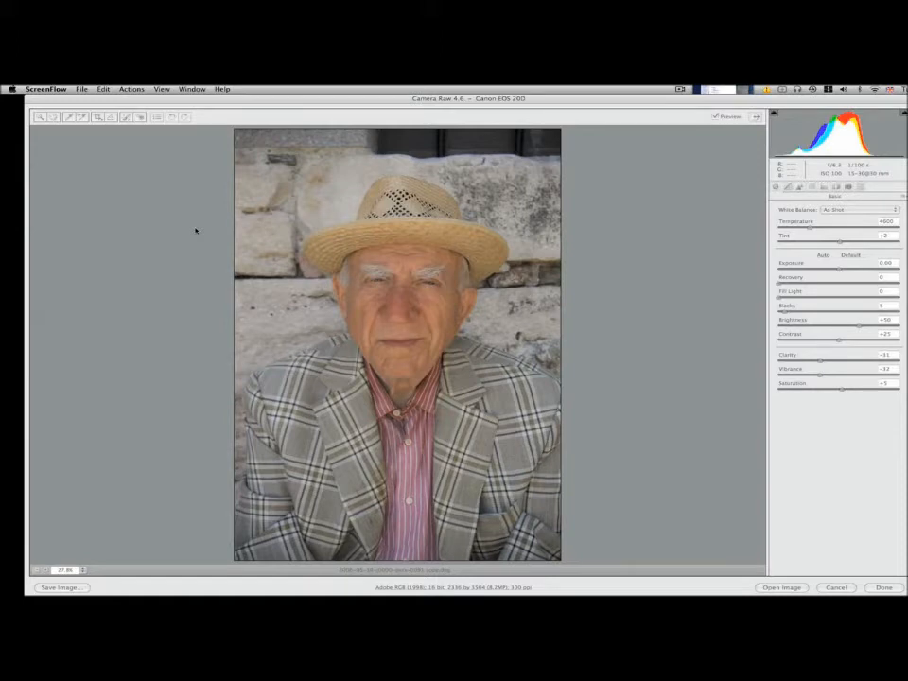
Step: Zoom in on the man's eyes to inspect the skin and detail, and fit the whole portrait back in view
click(247, 106)
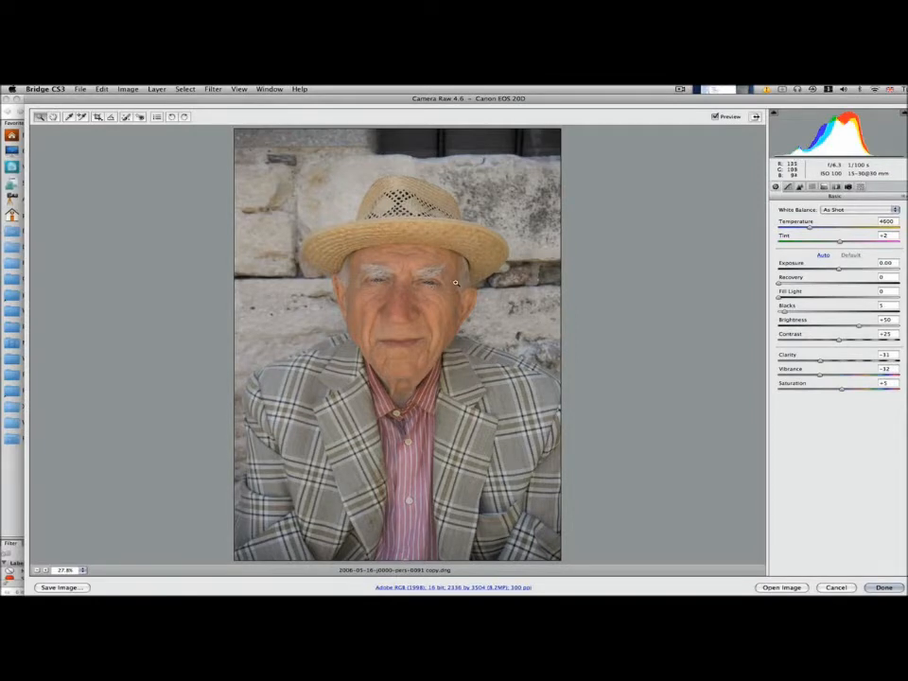
drag(395, 248, 485, 340)
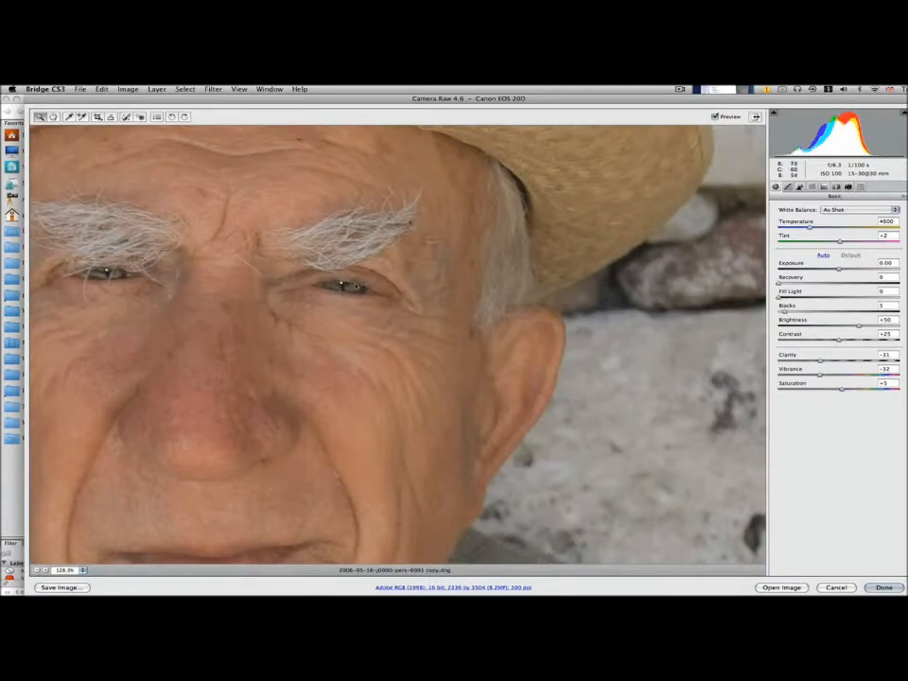
right_click(357, 228)
click(381, 336)
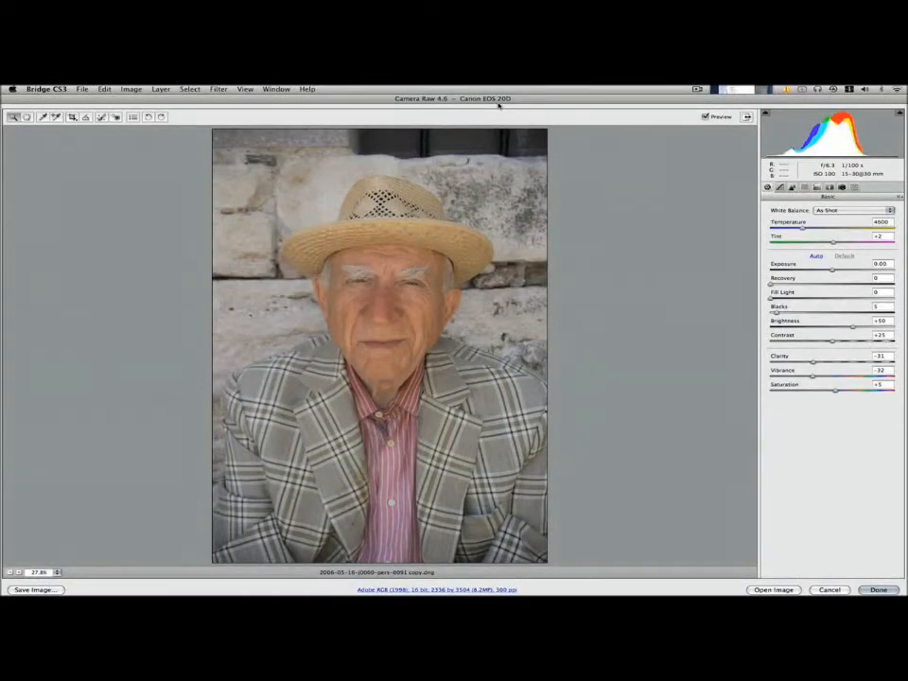
drag(648, 99, 650, 97)
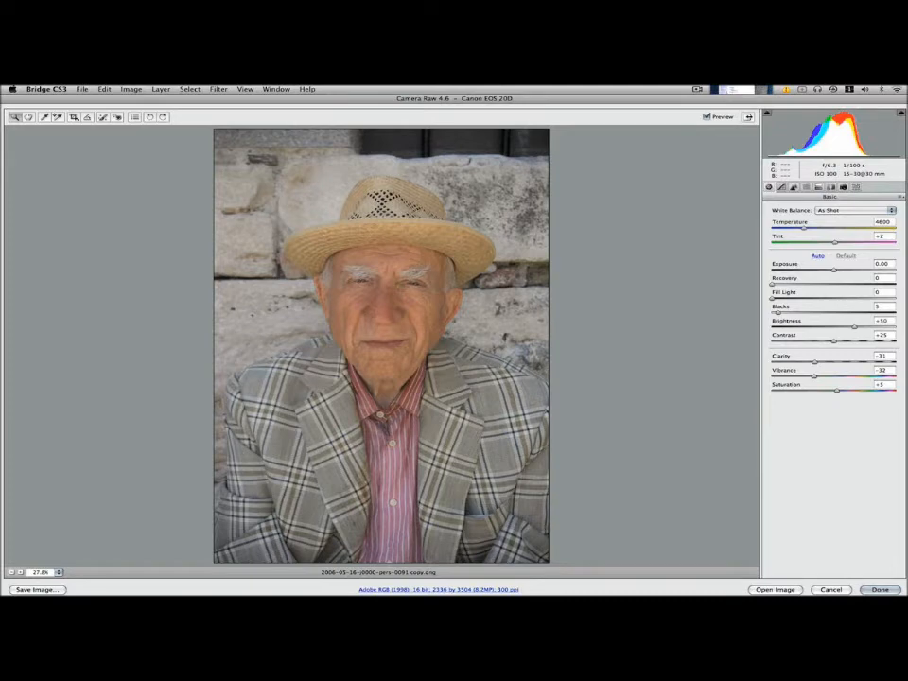
Step: Raise the Exposure to +1.15 while checking highlight clipping, and check the Recovery clipping preview
key(alt)
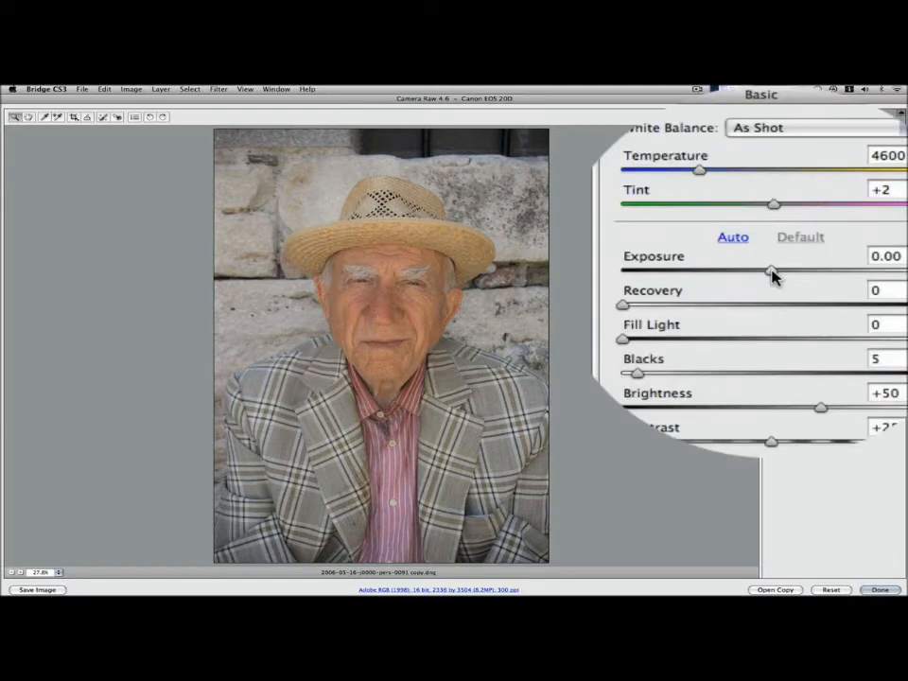
alt+click(771, 272)
drag(771, 271, 772, 274)
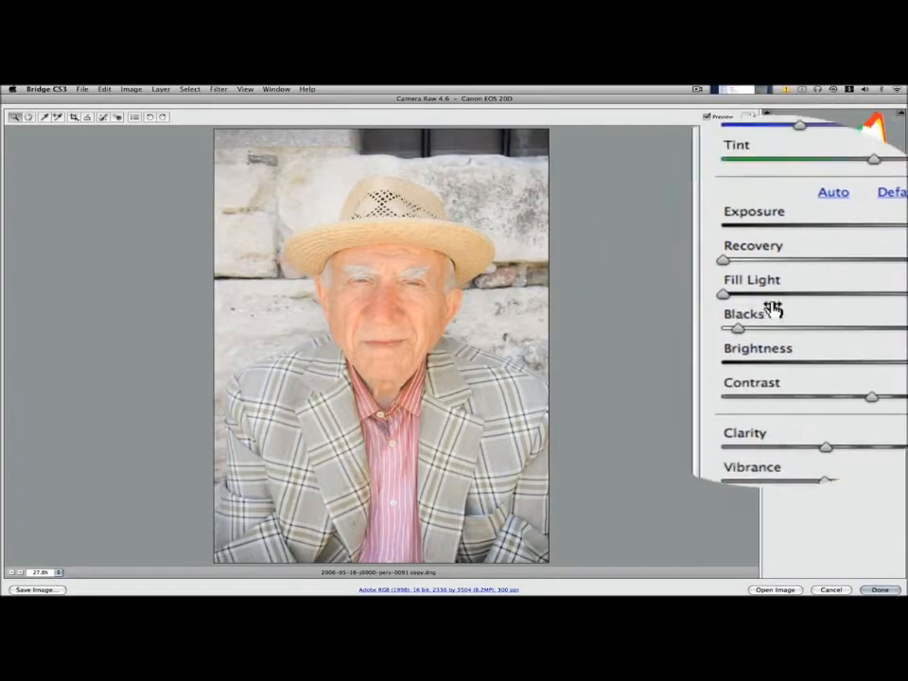
key(alt)
drag(772, 287, 771, 287)
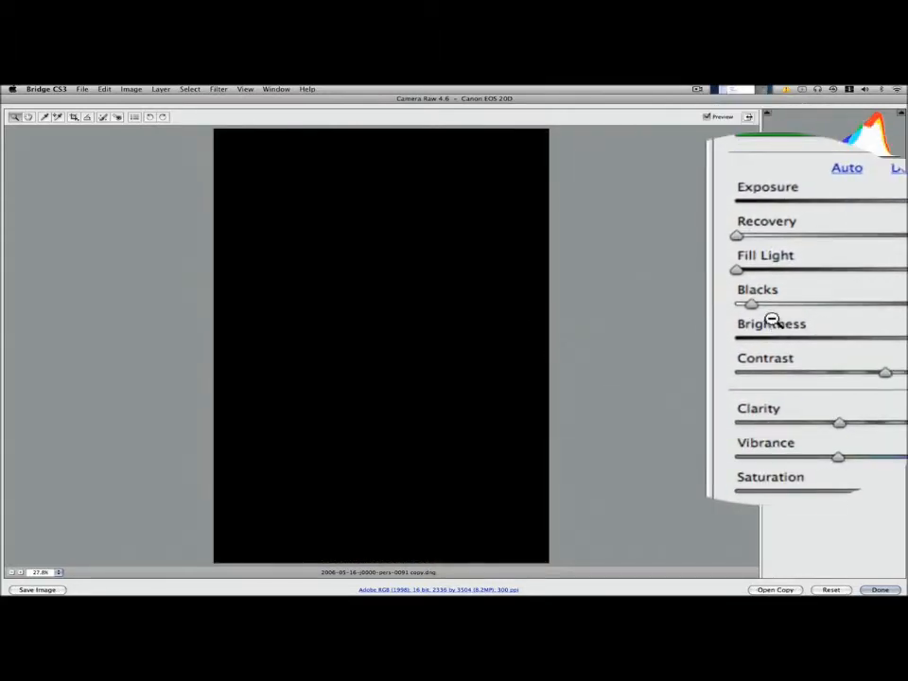
Step: Set Brightness to +43 and Contrast to +40
mouse_move(773, 326)
mouse_down()
mouse_move(773, 341)
mouse_move(771, 327)
mouse_move(762, 327)
mouse_move(773, 329)
mouse_up()
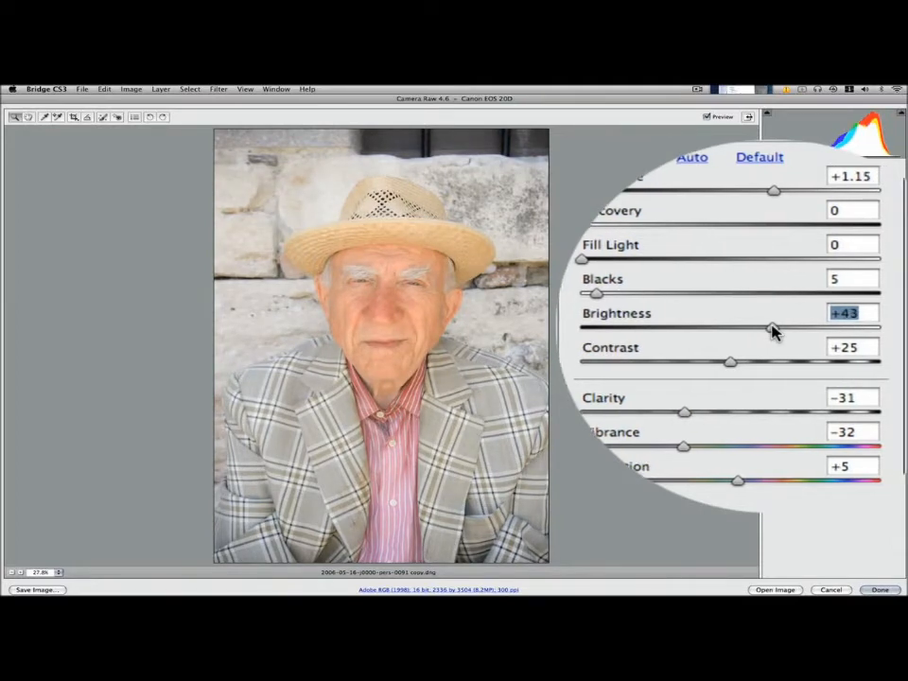
drag(772, 346, 772, 358)
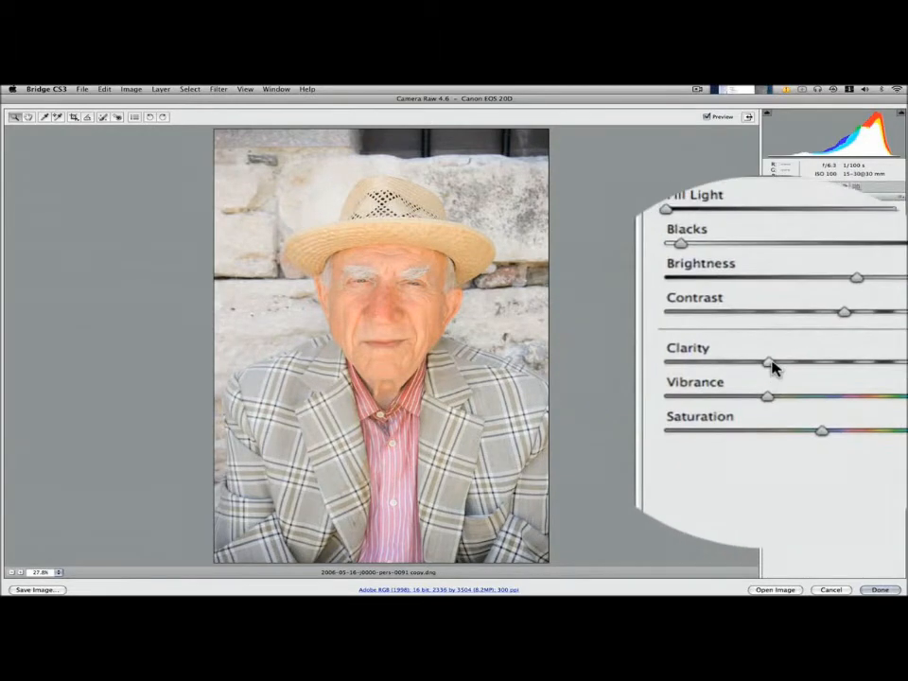
Step: Compare soft and strong Clarity settings on the portrait and set Clarity to +51
drag(772, 367, 774, 370)
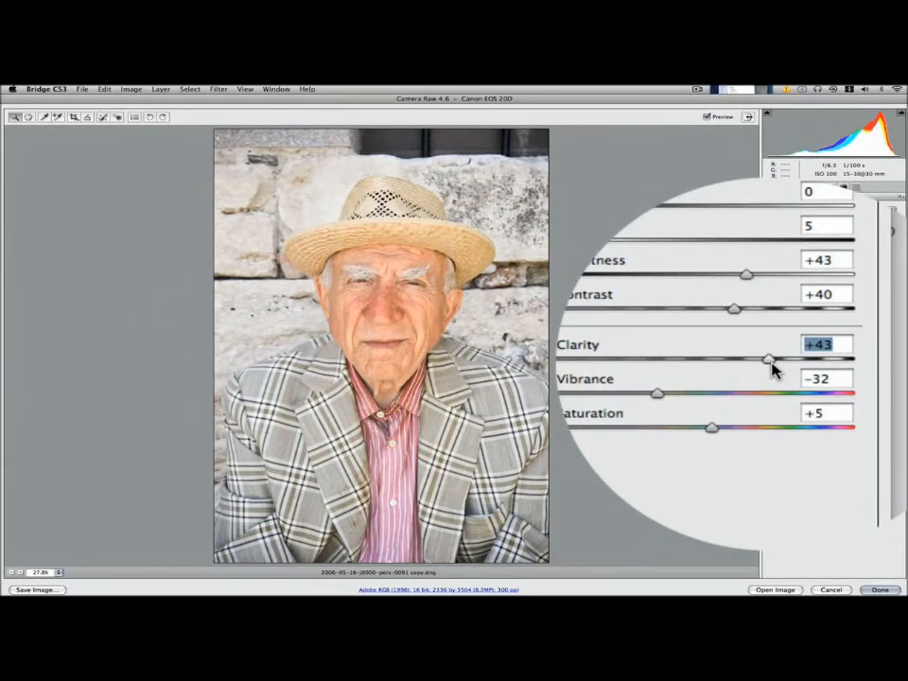
drag(773, 370, 772, 369)
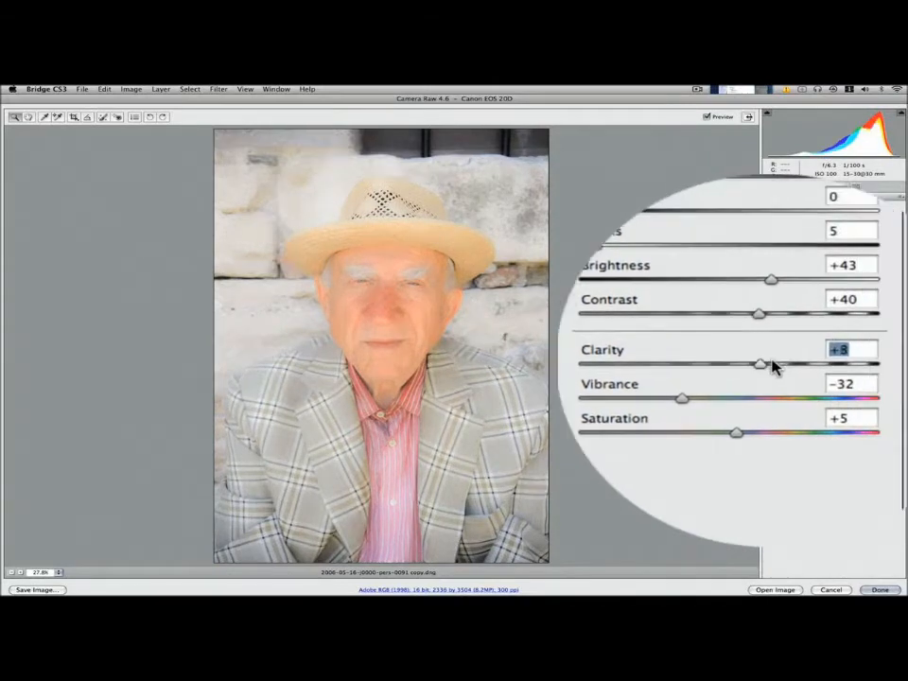
drag(773, 359, 772, 367)
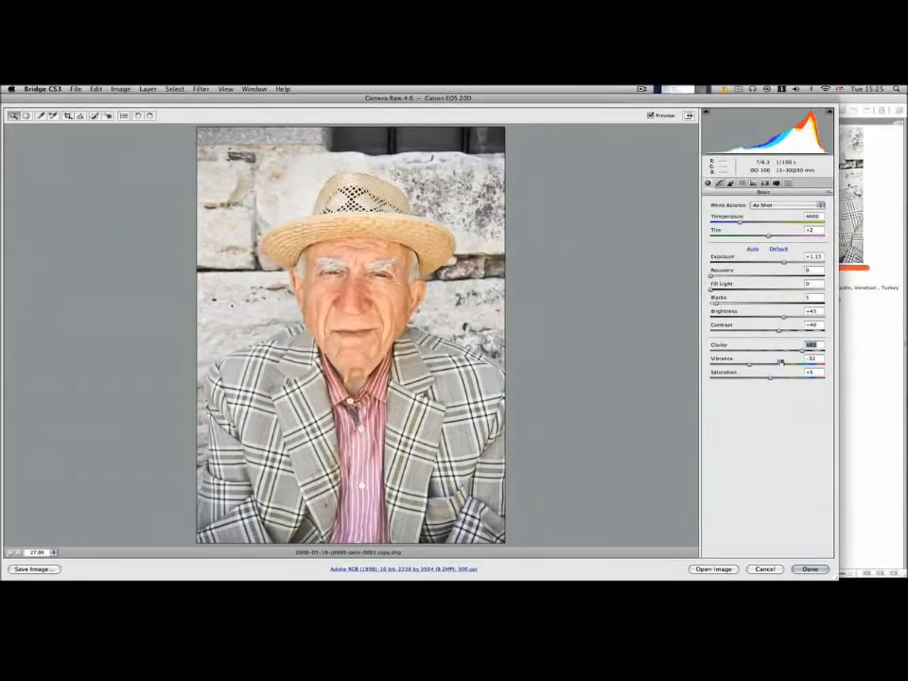
mouse_move(796, 352)
mouse_down()
mouse_move(754, 353)
mouse_move(783, 350)
mouse_up()
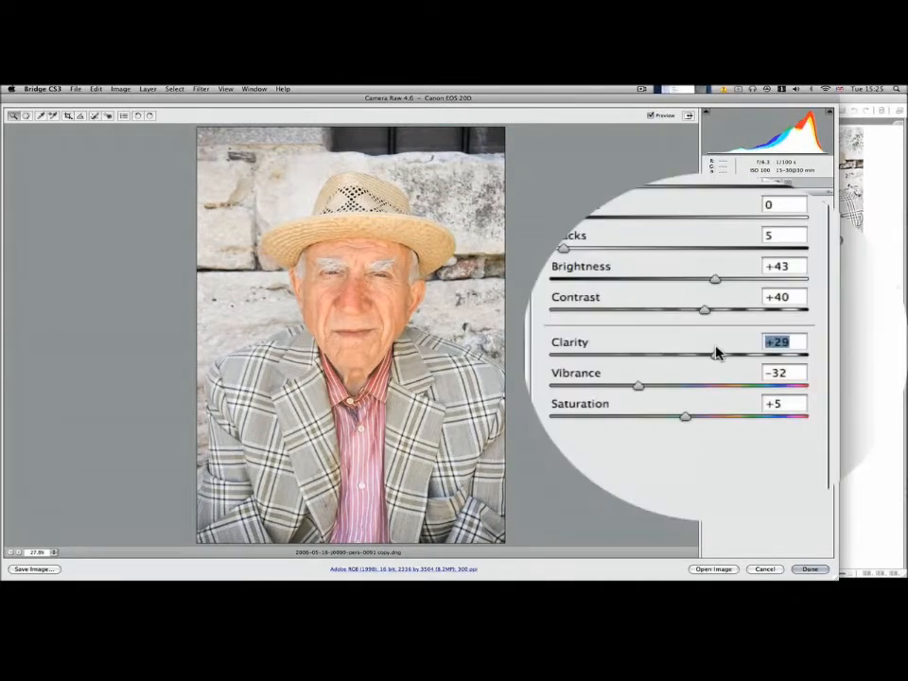
mouse_move(716, 352)
mouse_down()
mouse_move(735, 353)
mouse_move(719, 353)
mouse_up()
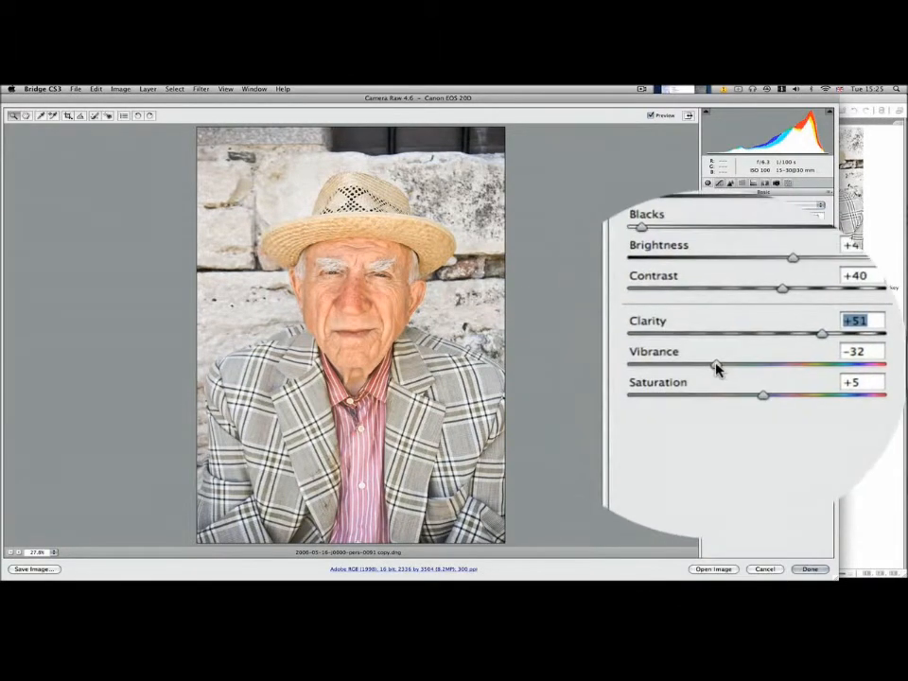
Step: Set Vibrance to -25 and Saturation to +20
drag(716, 368, 716, 368)
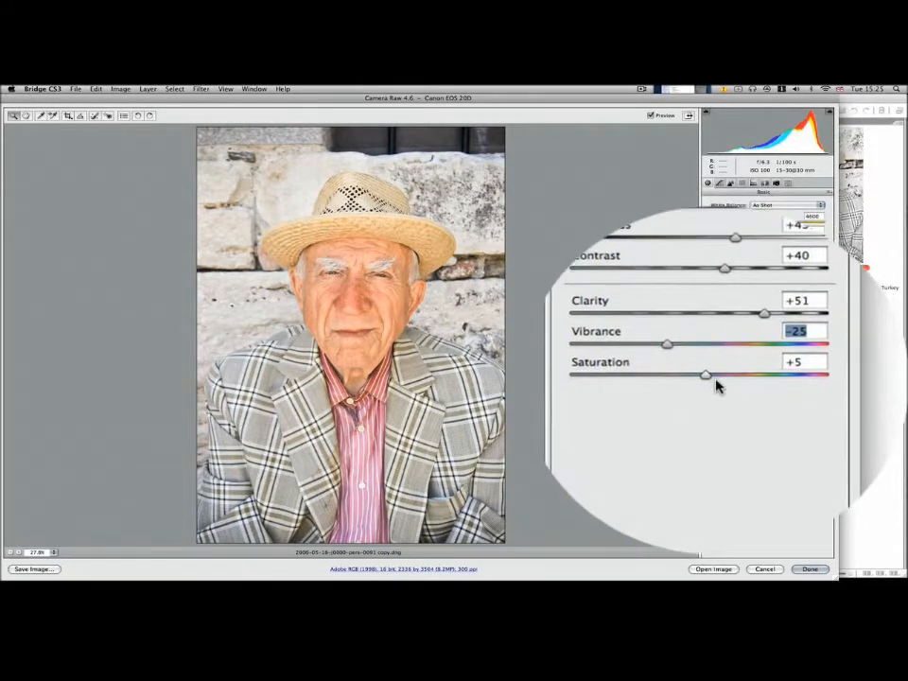
drag(714, 381, 715, 381)
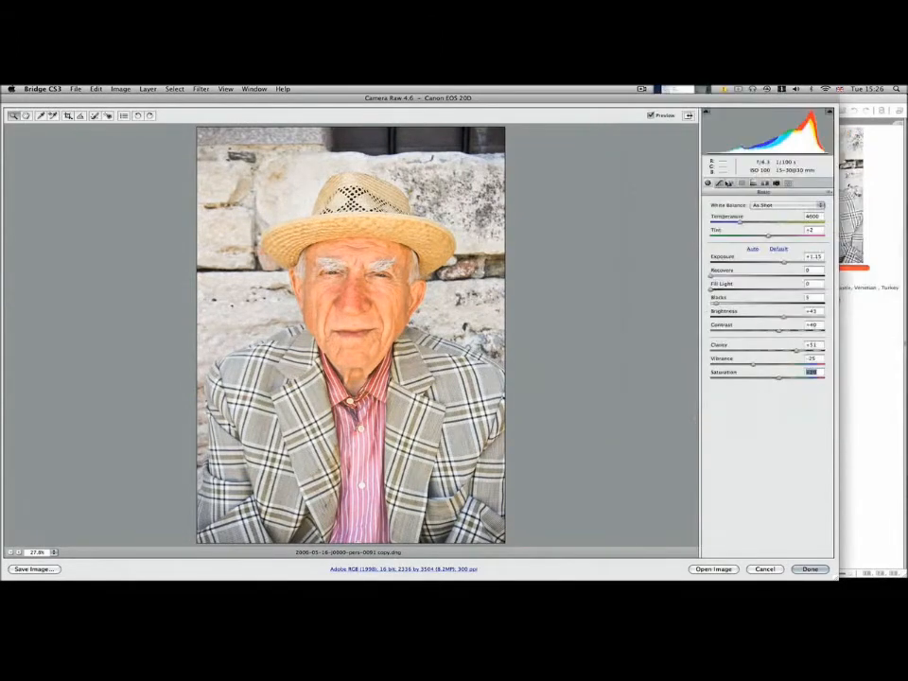
Step: Look over the tone curve settings and adjust the Luminance noise reduction in the Detail settings
click(720, 184)
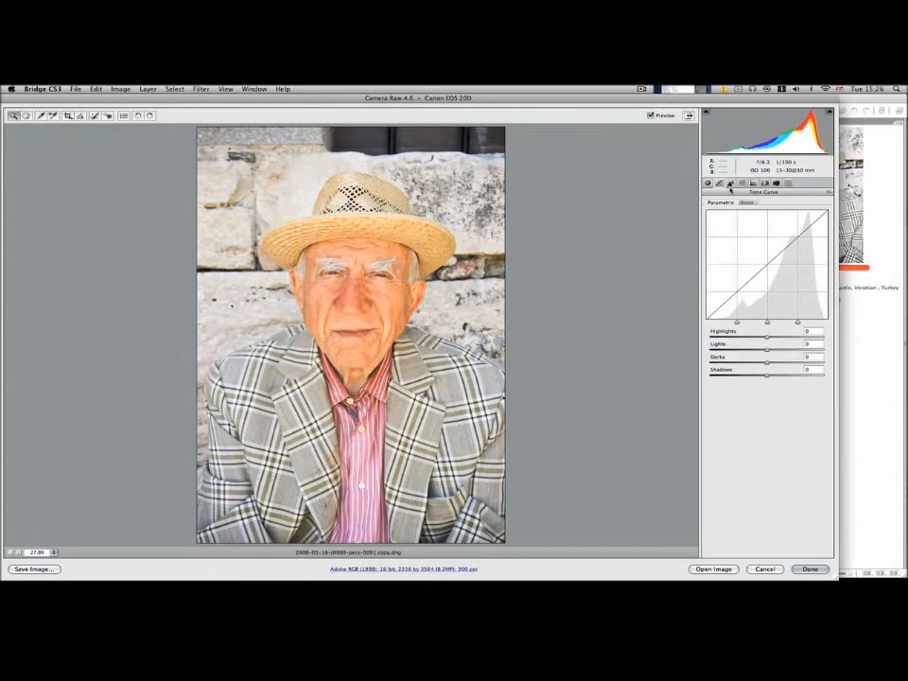
click(729, 183)
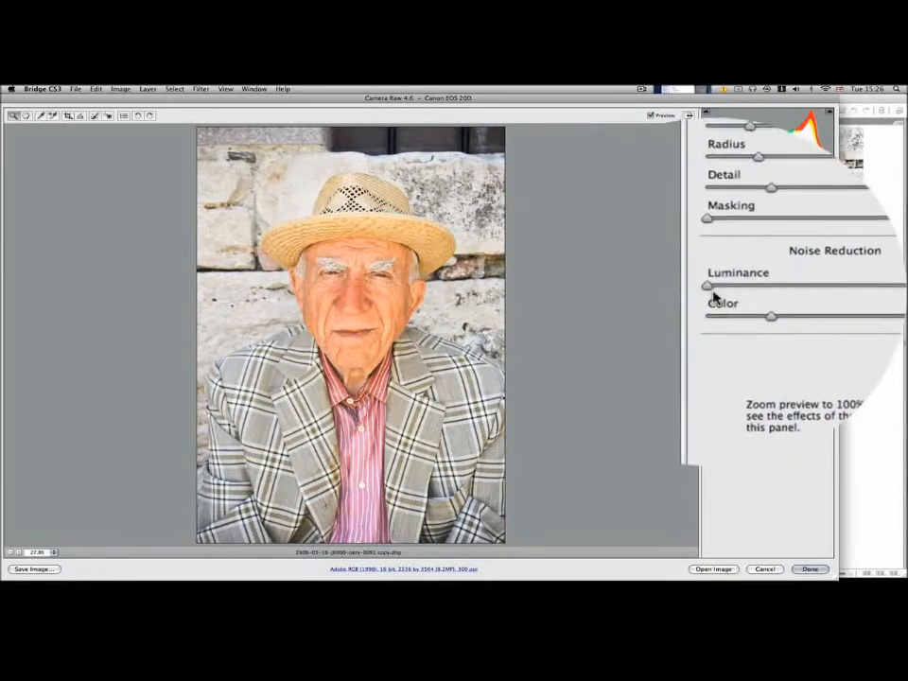
drag(713, 289, 715, 289)
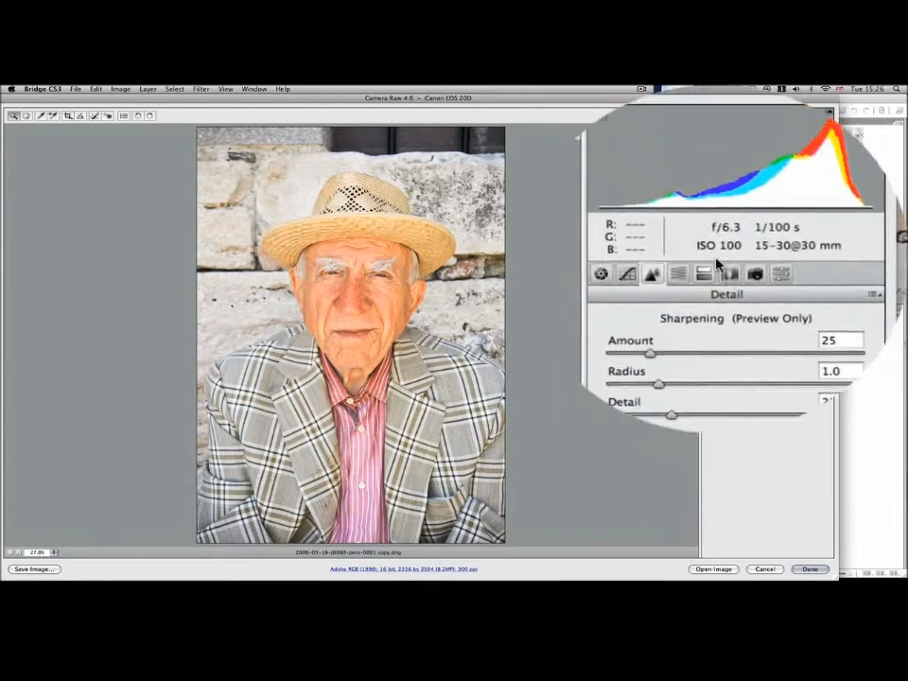
Step: Try different hue shifts for the Reds in the HSL / Grayscale settings and set them to +28
click(716, 261)
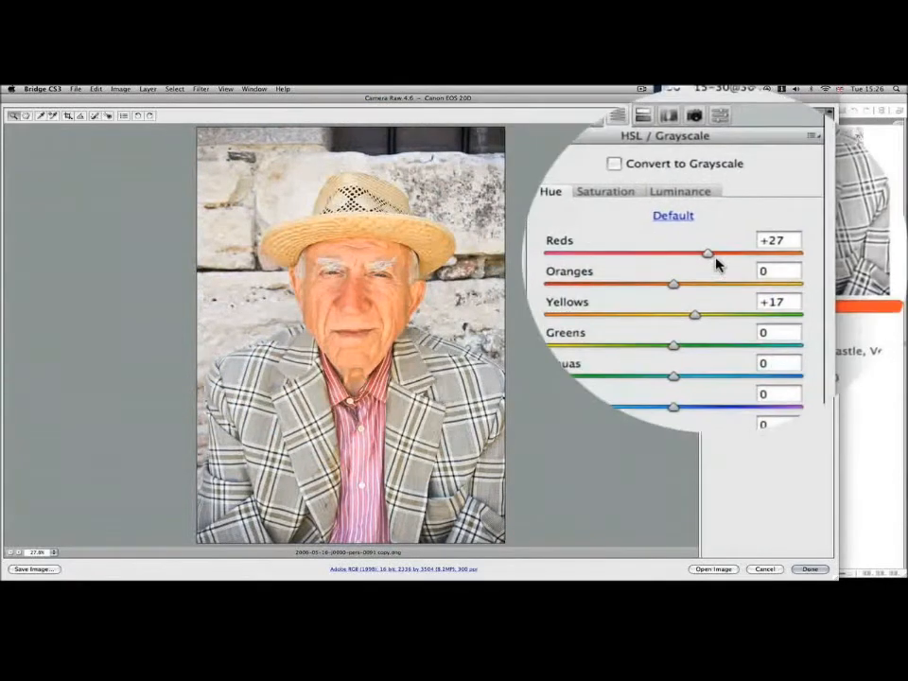
drag(808, 284, 737, 255)
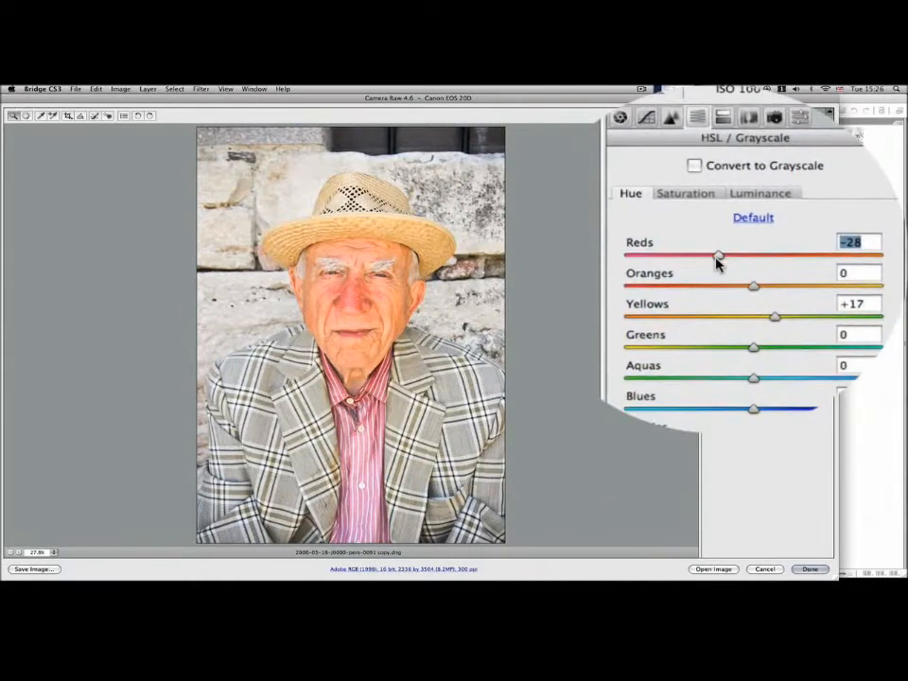
drag(715, 258, 782, 257)
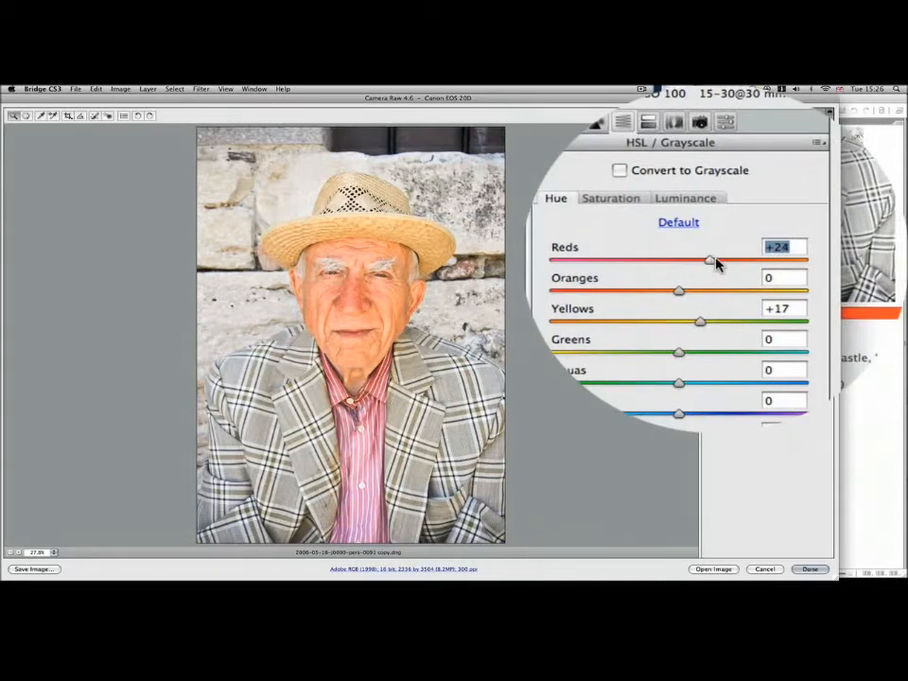
mouse_move(715, 262)
mouse_down()
mouse_move(734, 263)
mouse_move(715, 263)
mouse_up()
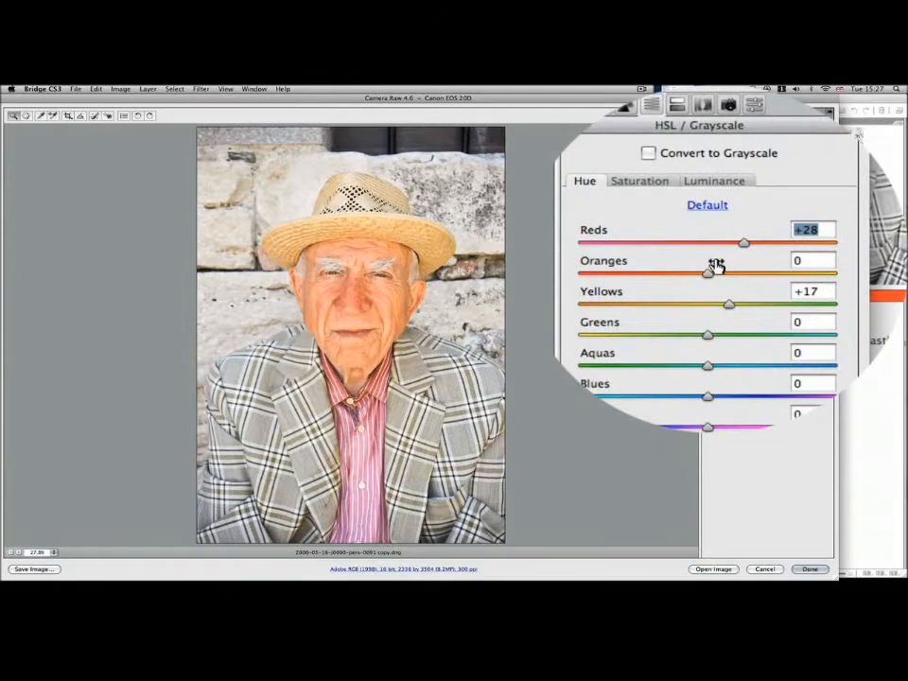
Step: Set the hue of the Oranges to +3
click(715, 263)
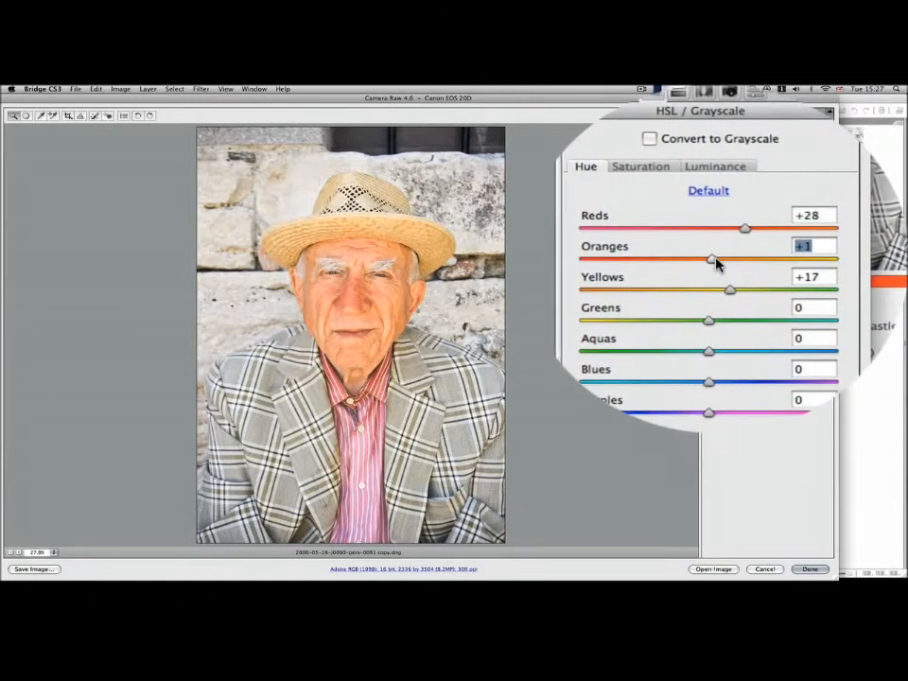
mouse_move(715, 264)
mouse_down()
mouse_move(741, 264)
mouse_move(701, 264)
mouse_move(716, 264)
mouse_up()
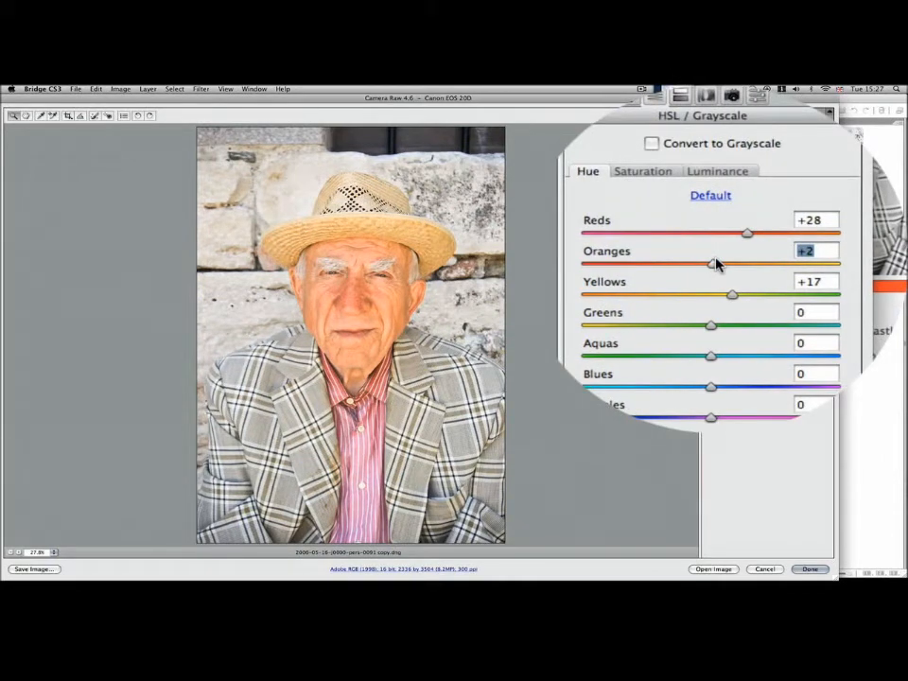
drag(716, 263, 716, 275)
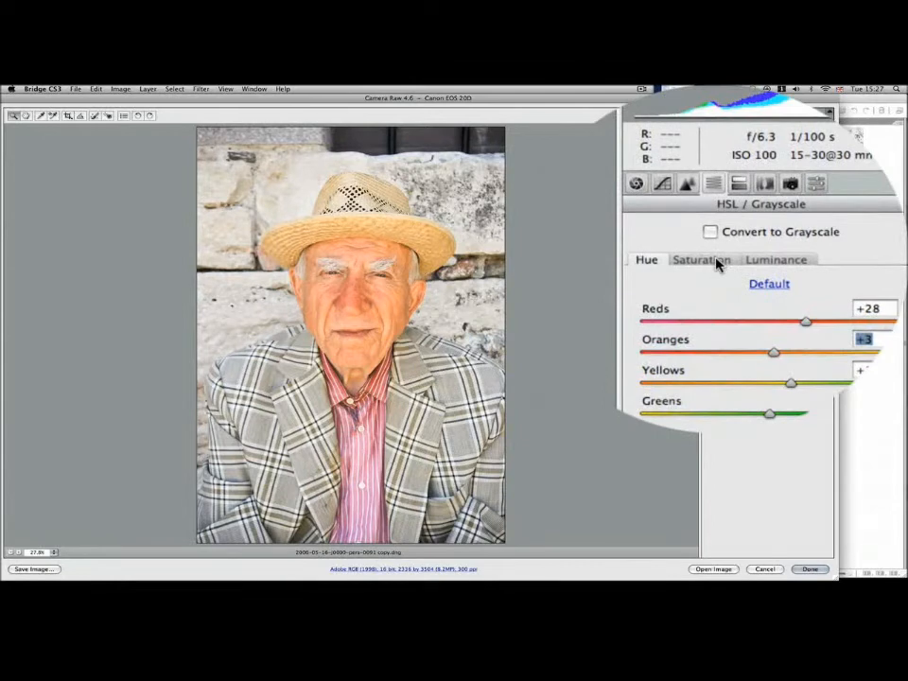
Step: Lower the HSL saturation of the Reds to +35
click(715, 264)
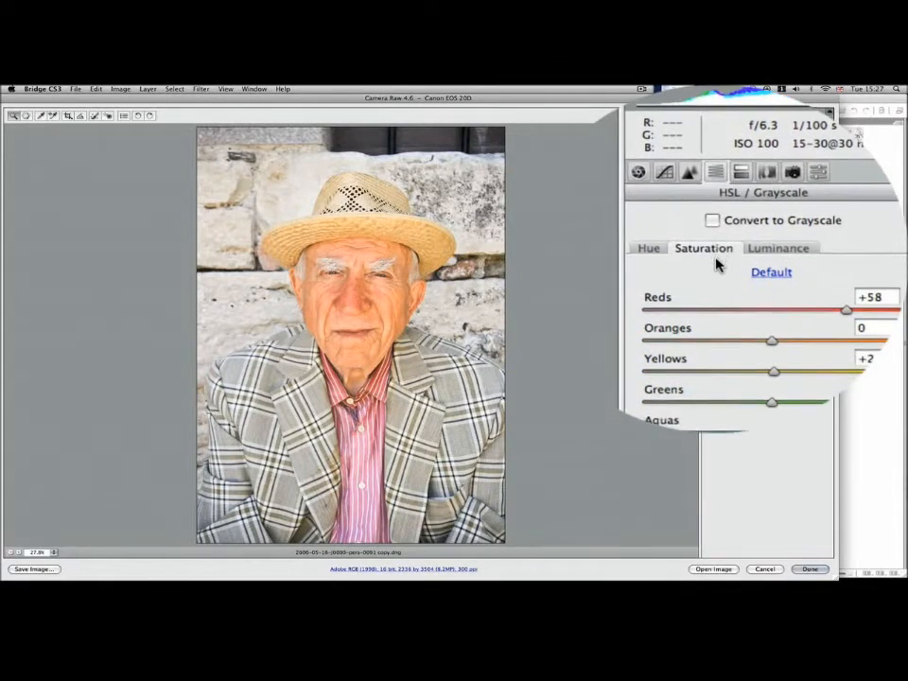
drag(767, 234, 716, 272)
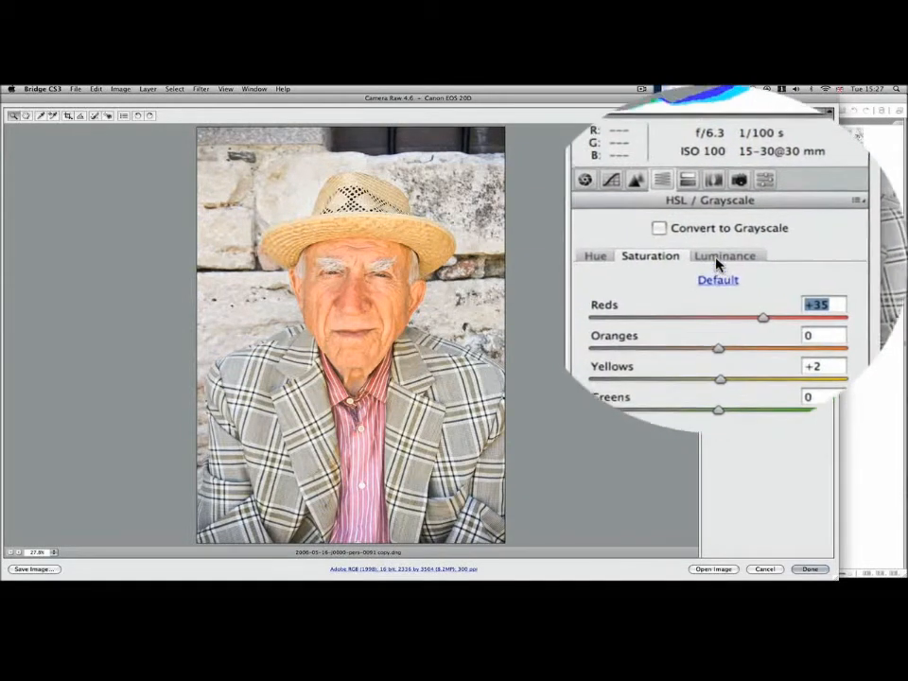
Step: Review the HSL luminance values and the Split Toning settings
click(716, 263)
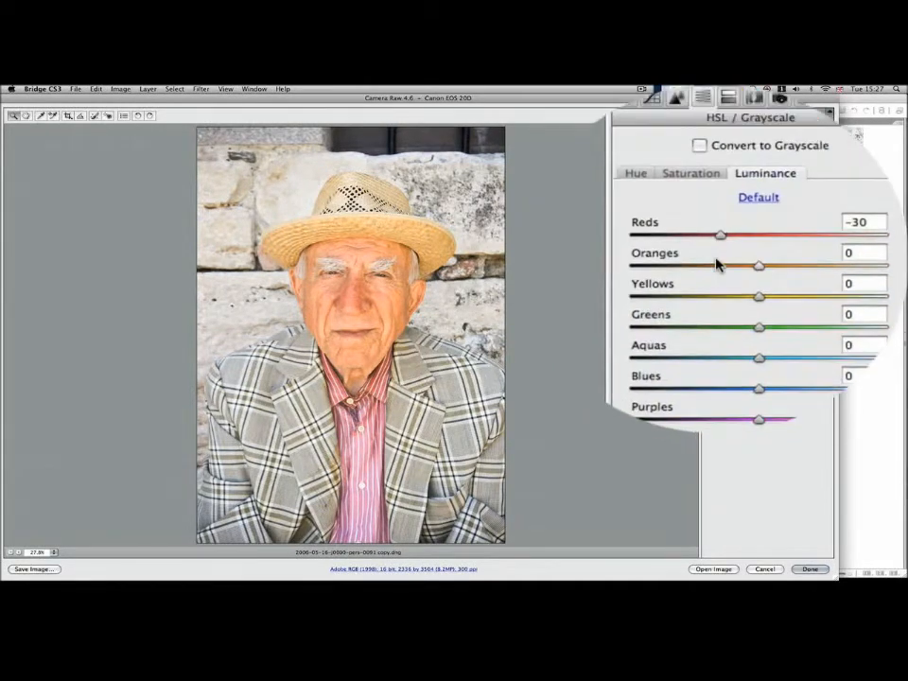
click(716, 263)
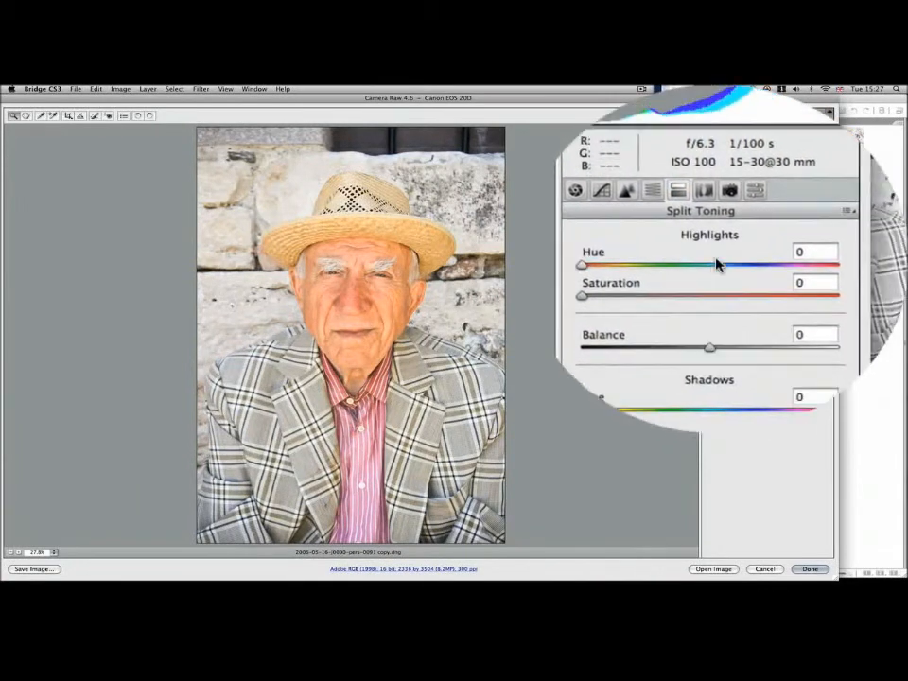
click(722, 257)
Step: Set Defringe to All Edges in the Lens Corrections, look over the Camera Calibration settings, and apply the raw adjustments
click(717, 263)
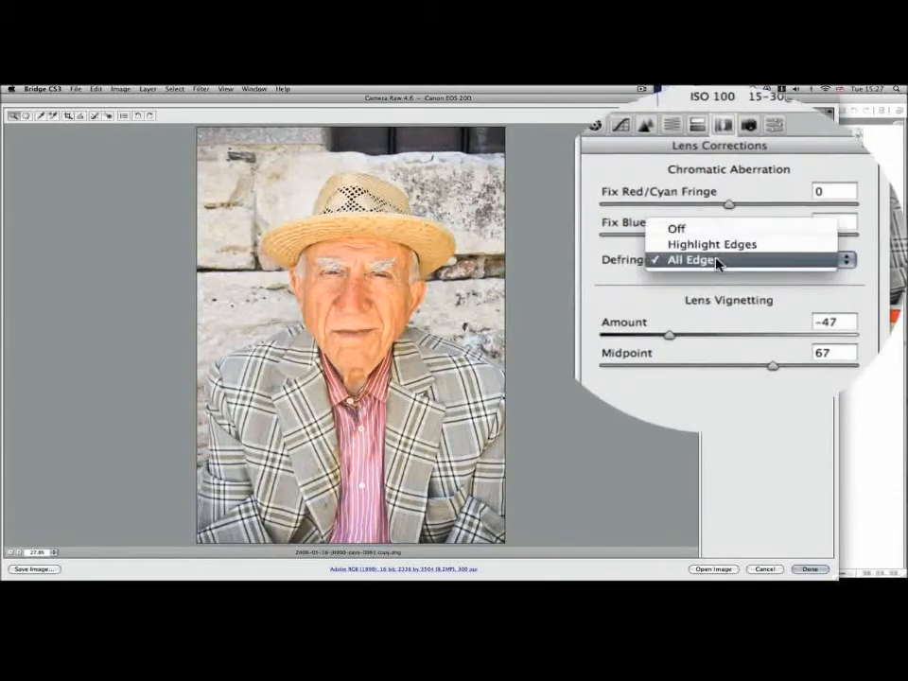
click(712, 263)
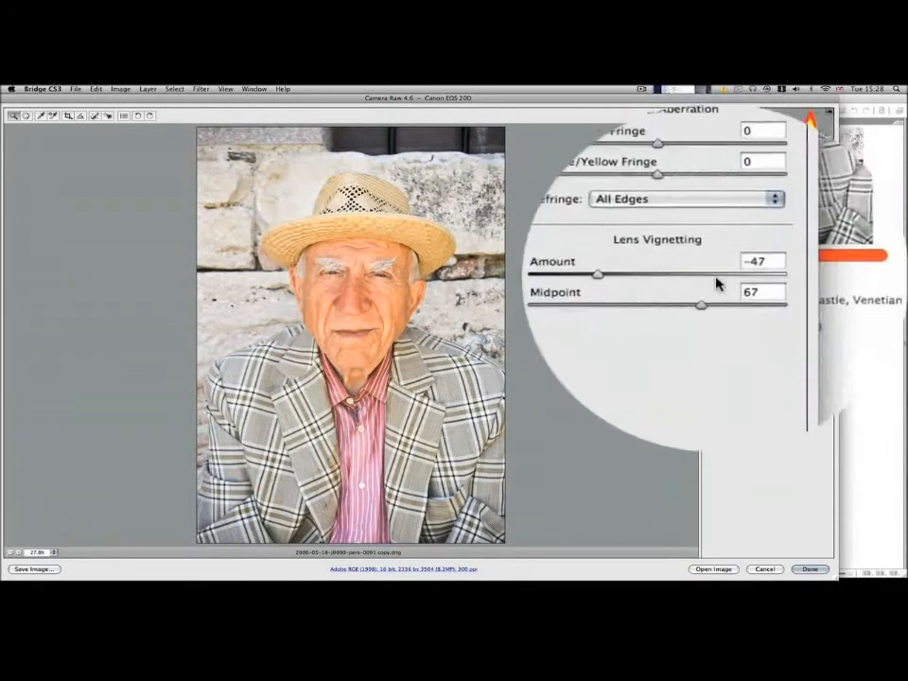
click(714, 248)
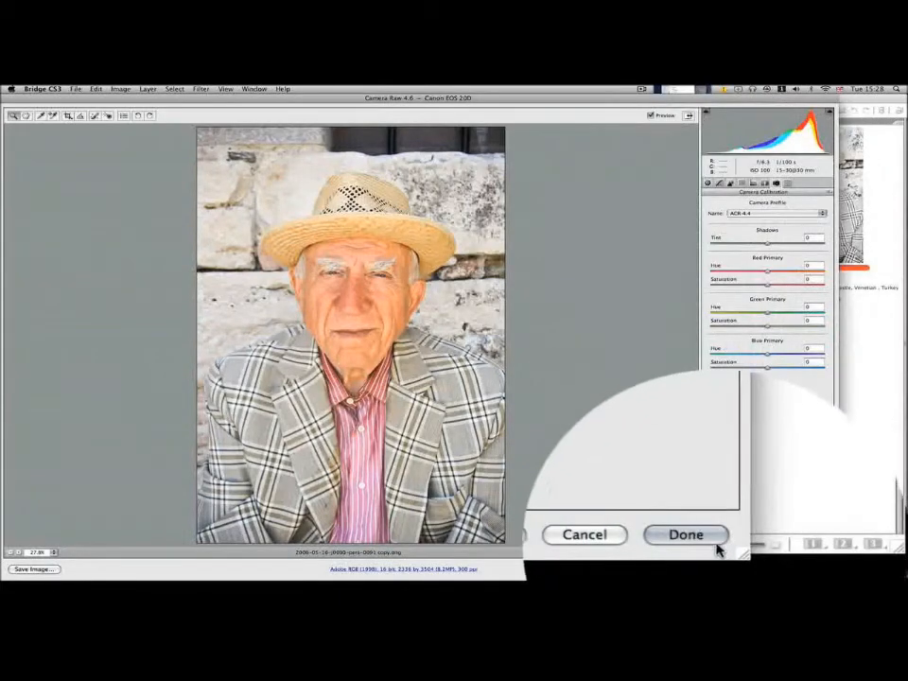
click(809, 569)
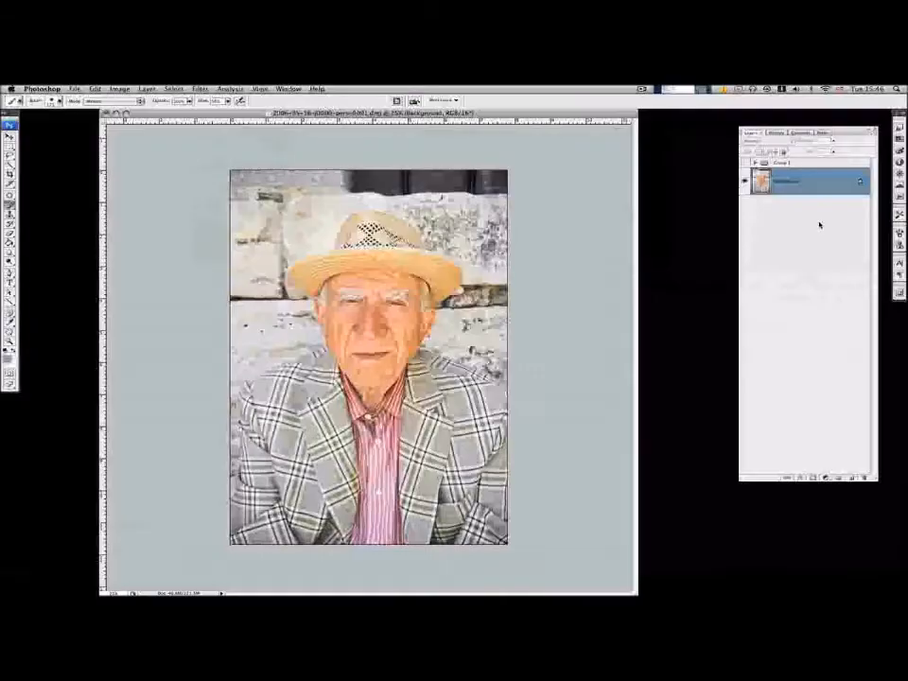
Step: In Photoshop, duplicate the Background layer of the portrait
drag(822, 186, 855, 475)
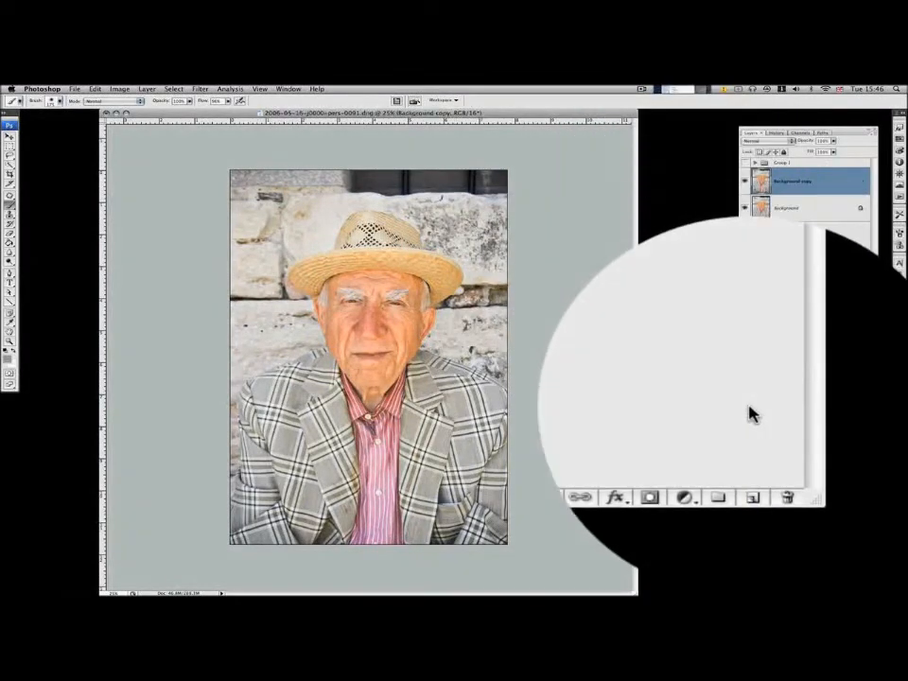
Step: Convert the Background copy layer to a smart object and rename it Shadow Hilite
right_click(815, 176)
click(725, 280)
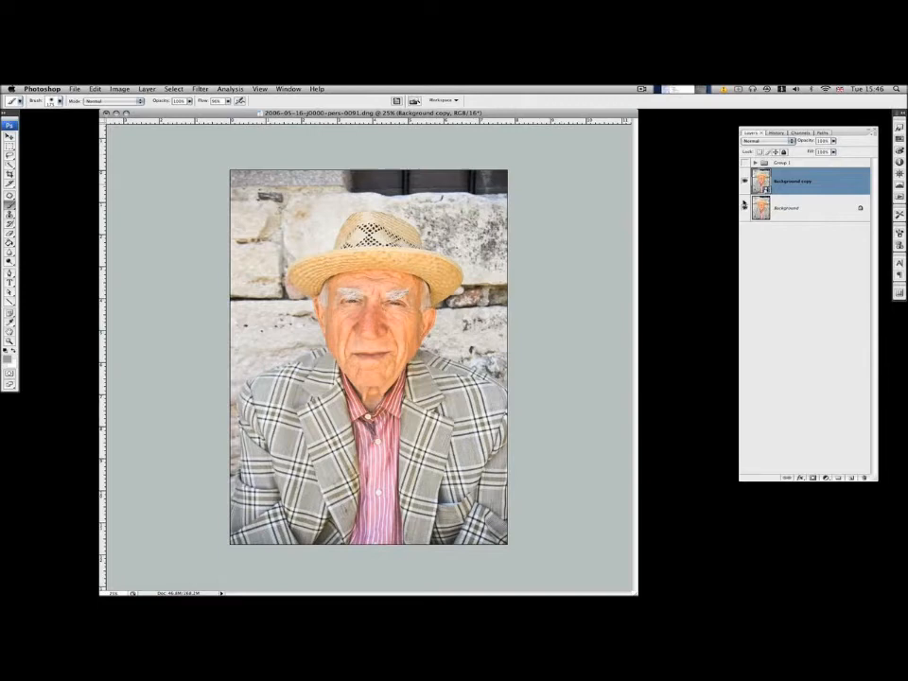
double_click(806, 180)
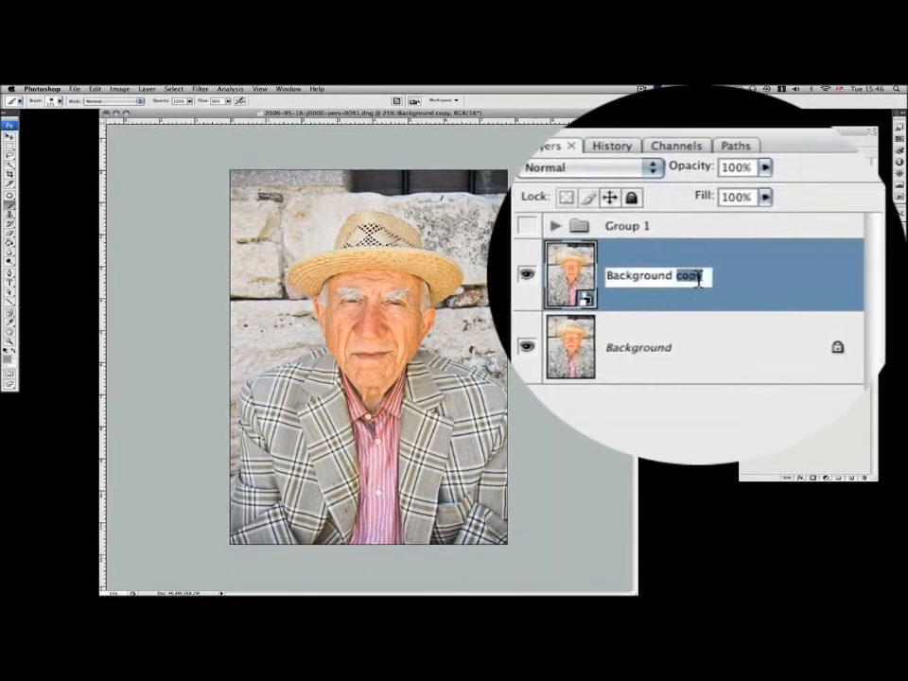
double_click(704, 277)
drag(706, 277, 632, 280)
text(Sg)
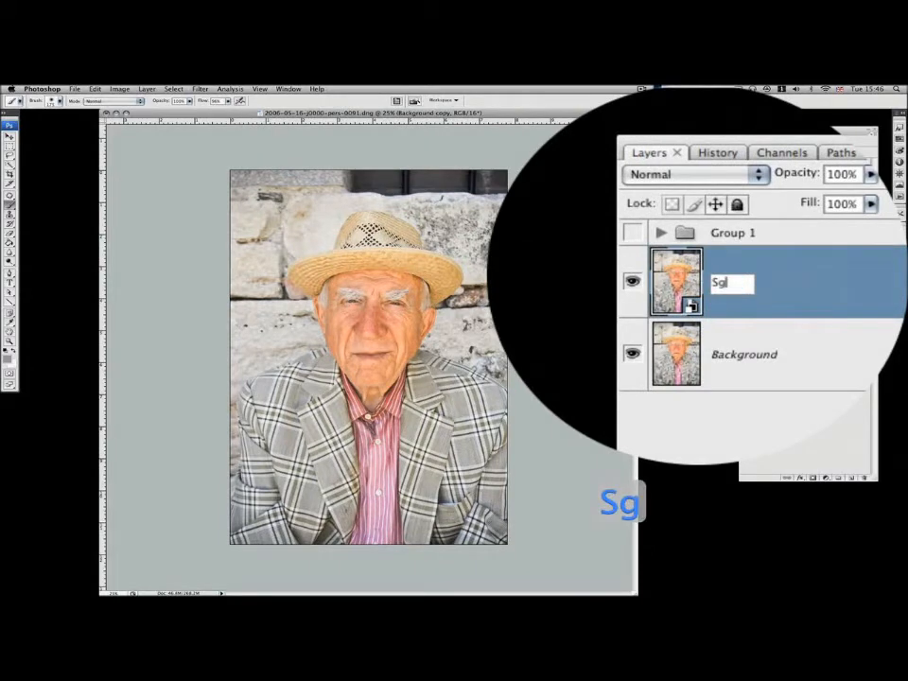
key(BackSpace)
text(had)
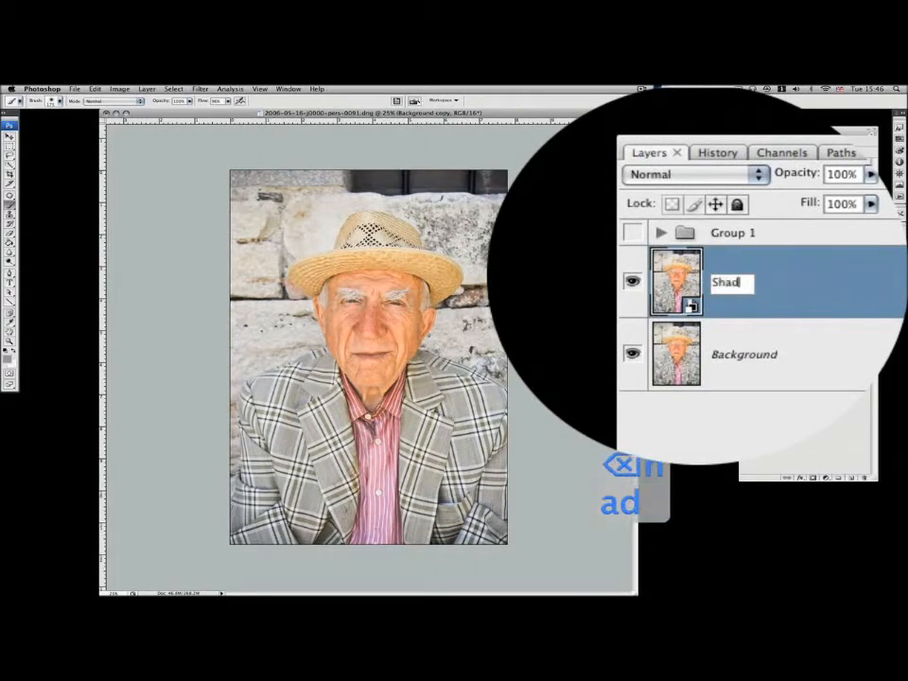
text(ow H)
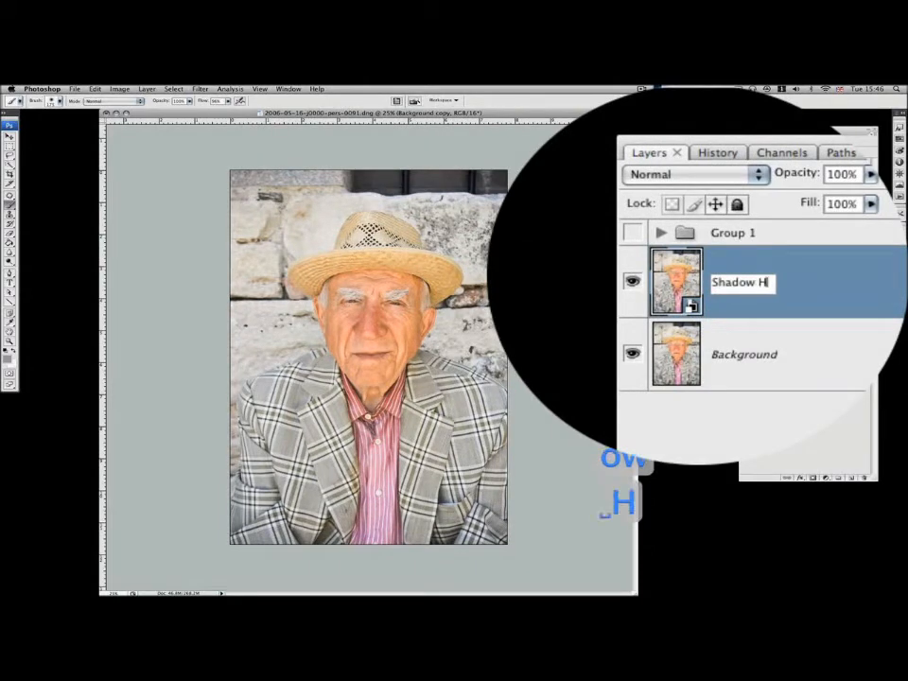
text(ilite)
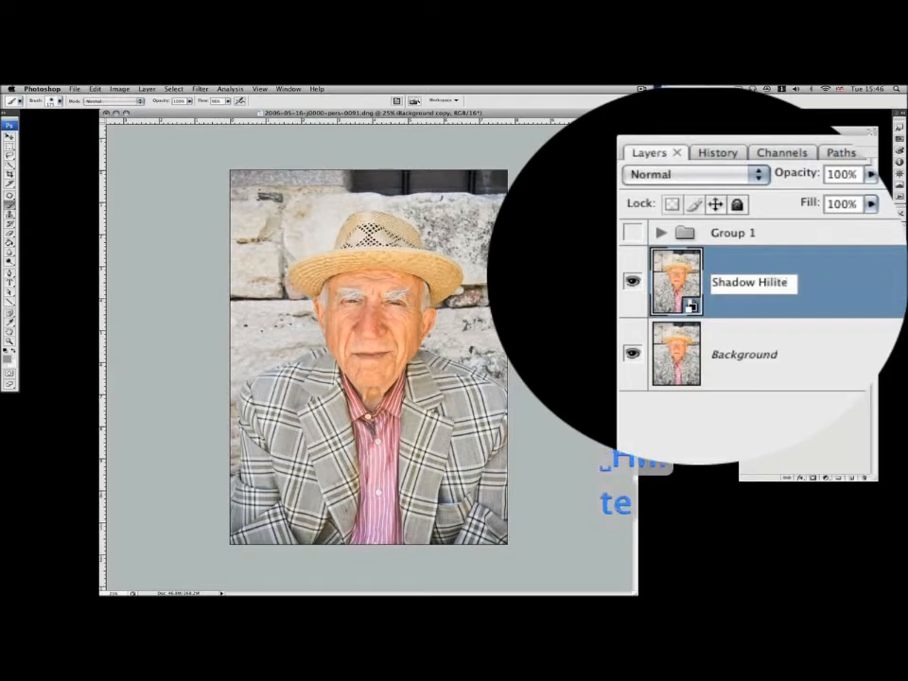
key(Return)
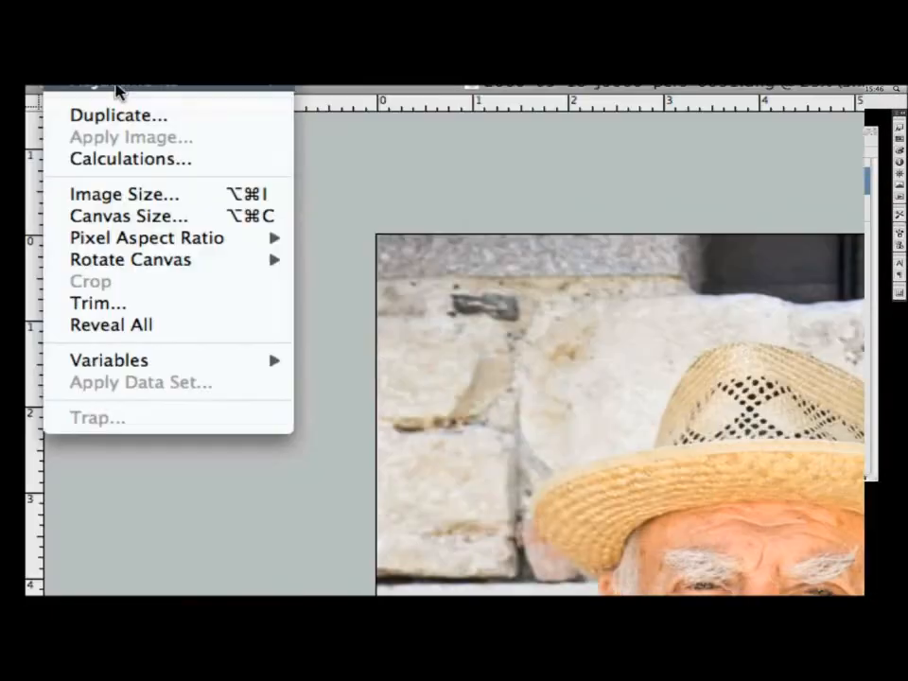
Step: Open the Shadows/Highlights adjustment and set the Shadows to Amount 9%, Tonal Width 21% and Radius 16 px
mouse_move(117, 87)
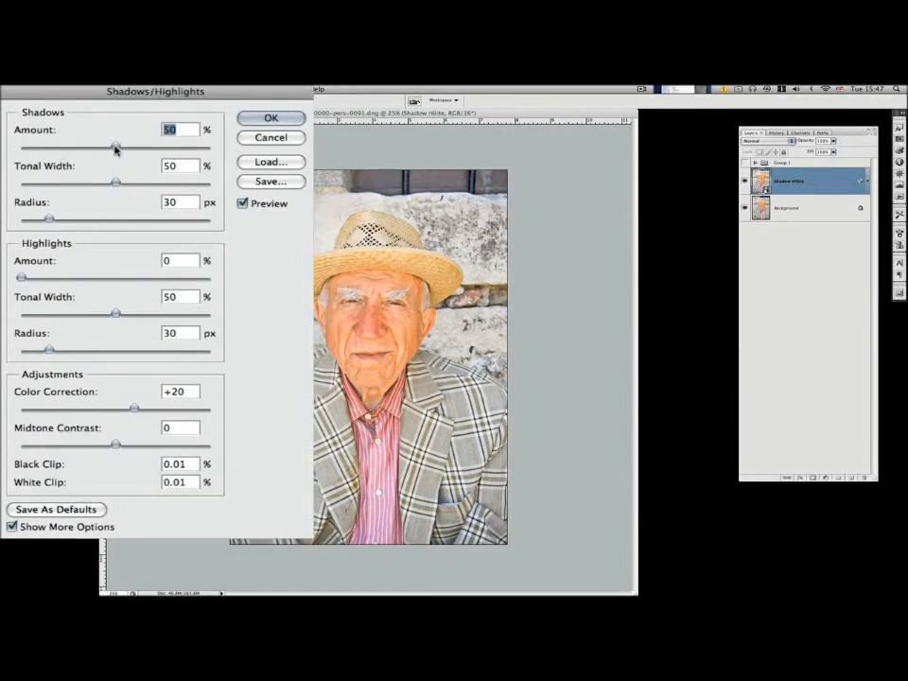
drag(115, 148, 40, 149)
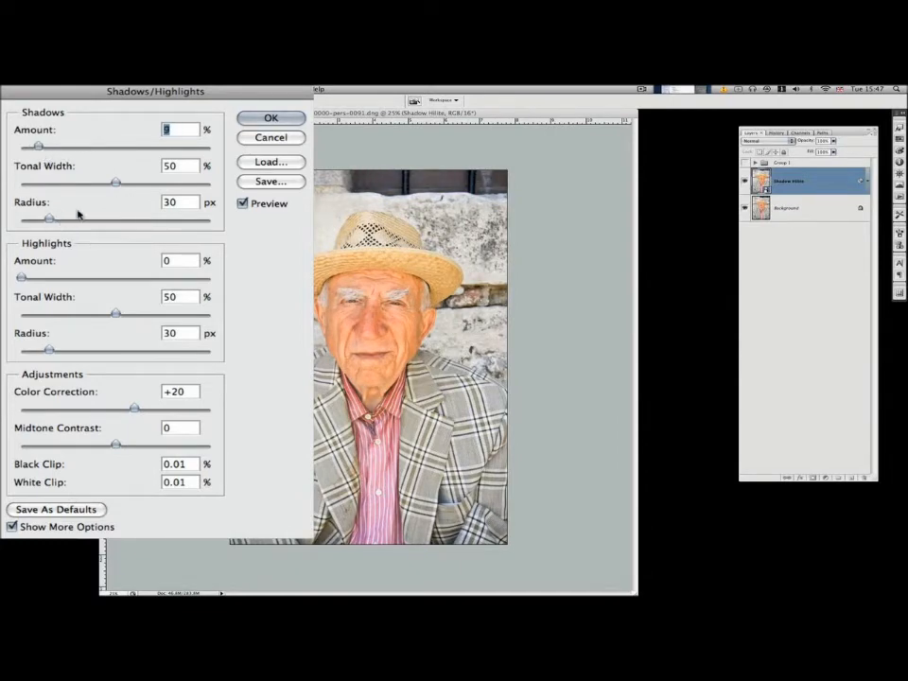
drag(113, 182, 36, 221)
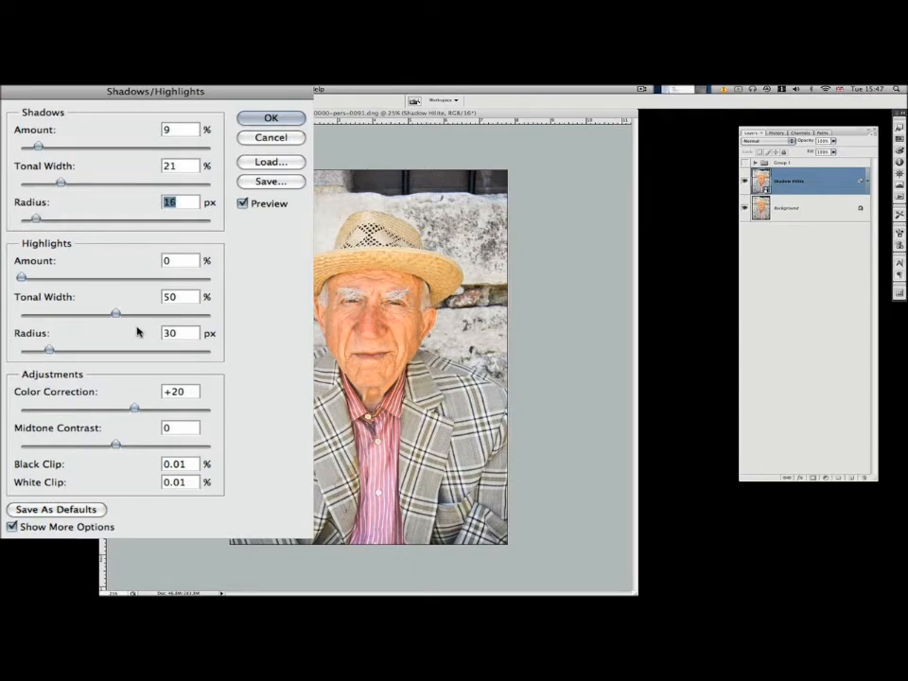
Step: Set the Highlights to Amount 14%, Tonal Width 36% and Radius 70 px
drag(21, 277, 47, 281)
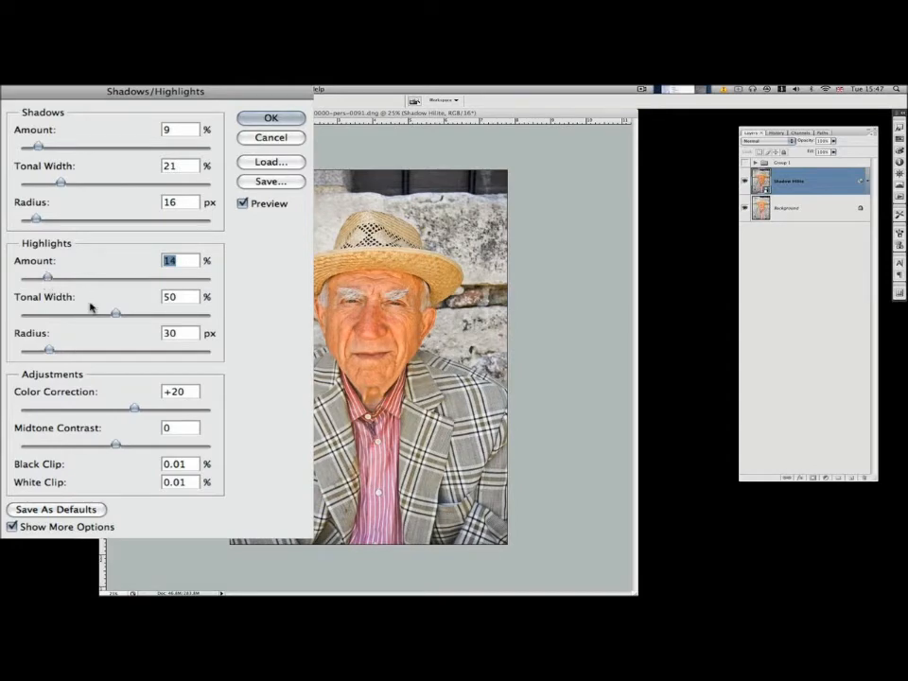
drag(115, 313, 90, 319)
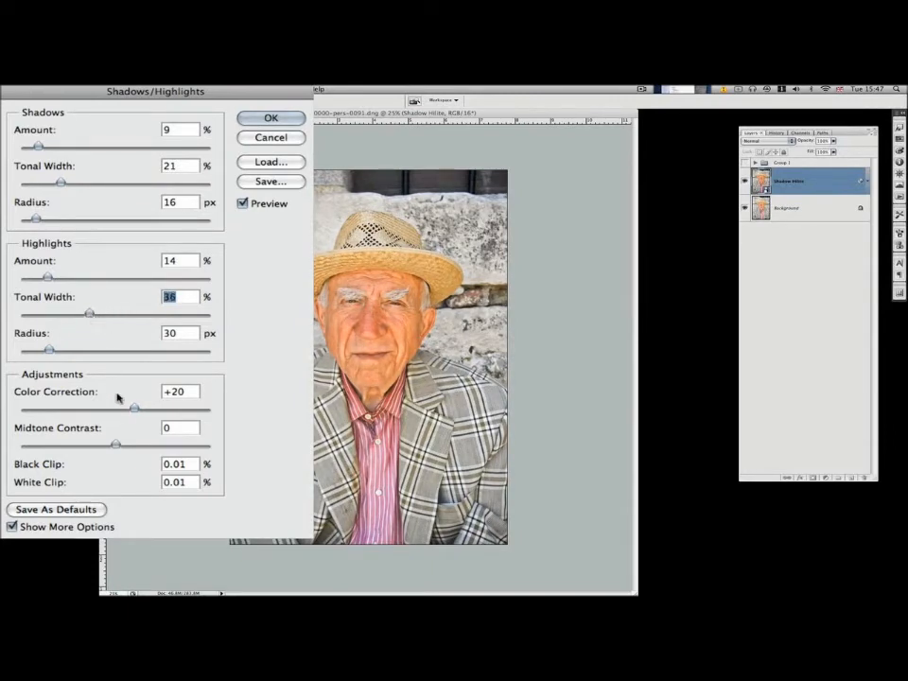
drag(51, 349, 87, 352)
Step: Set Midtone Contrast to +35 and Color Correction to -21, and apply the Shadows/Highlights adjustment
drag(117, 449, 141, 447)
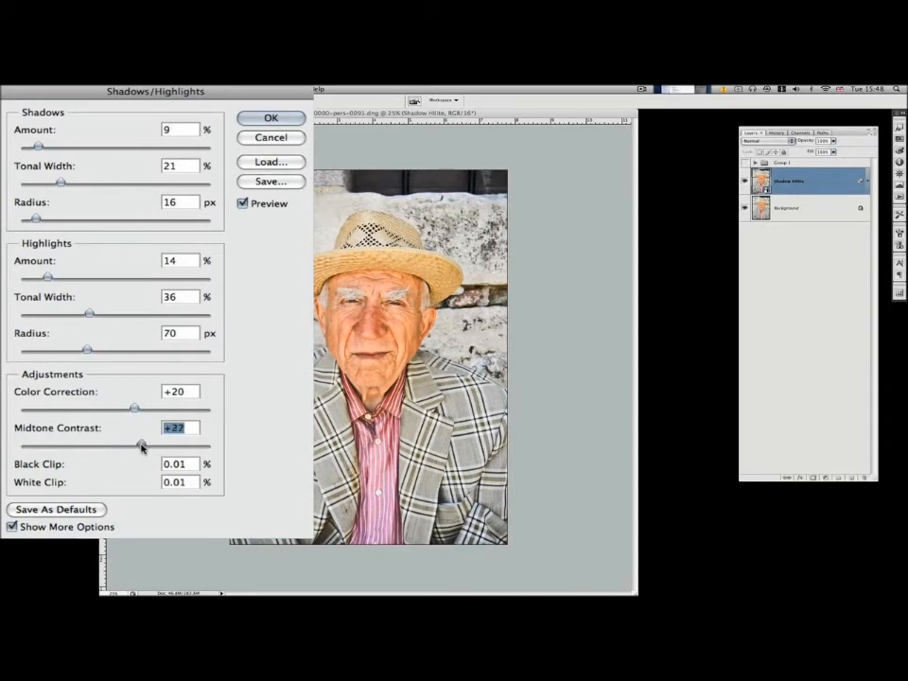
mouse_move(136, 448)
mouse_down()
mouse_move(102, 446)
mouse_move(150, 448)
mouse_up()
drag(133, 409, 108, 409)
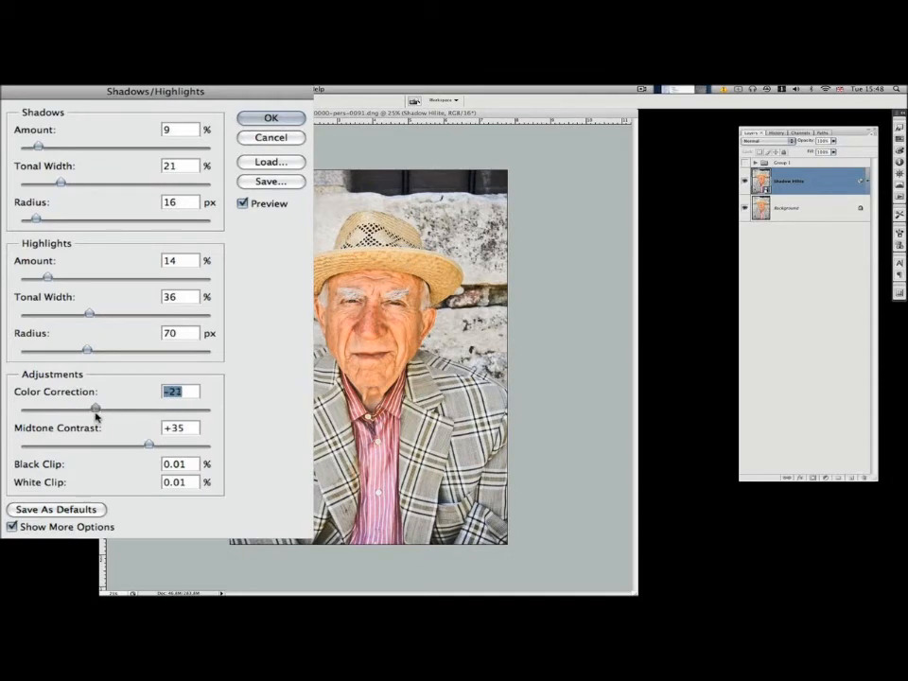
click(272, 117)
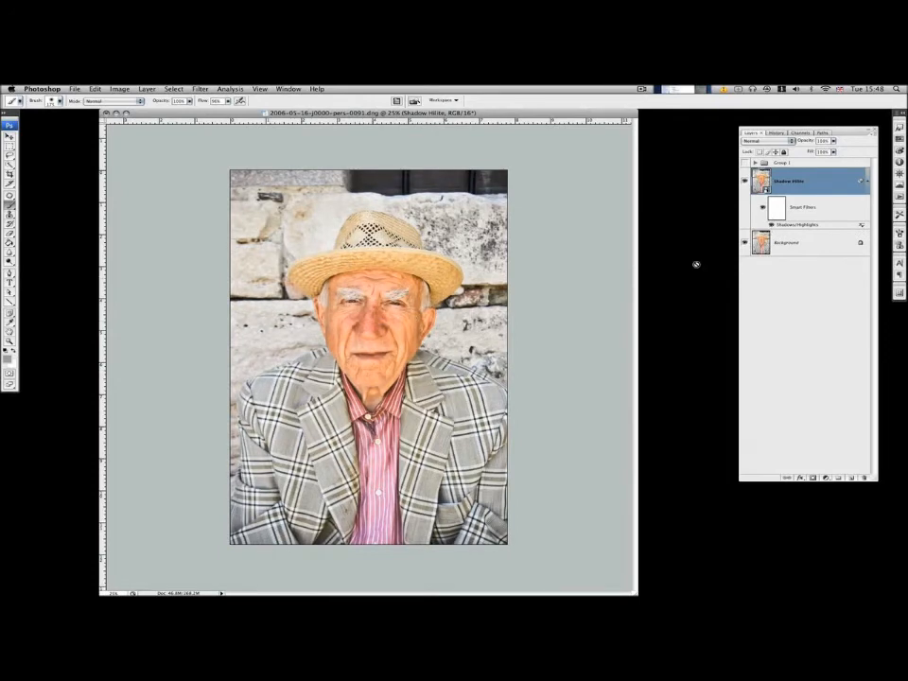
Step: Add a layer mask to the Shadow Hilite layer and fill it with black
click(812, 477)
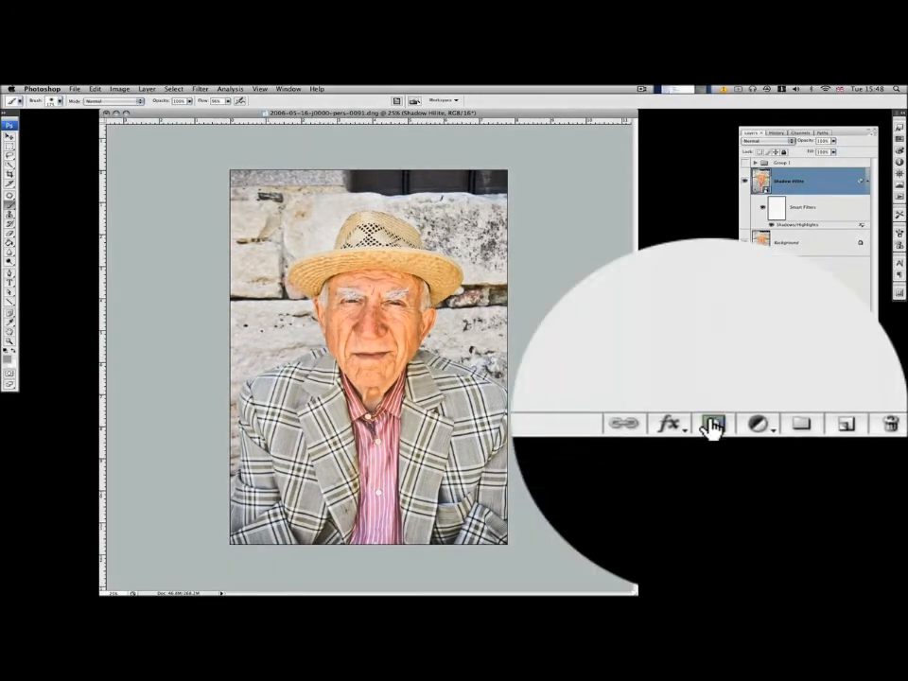
click(9, 242)
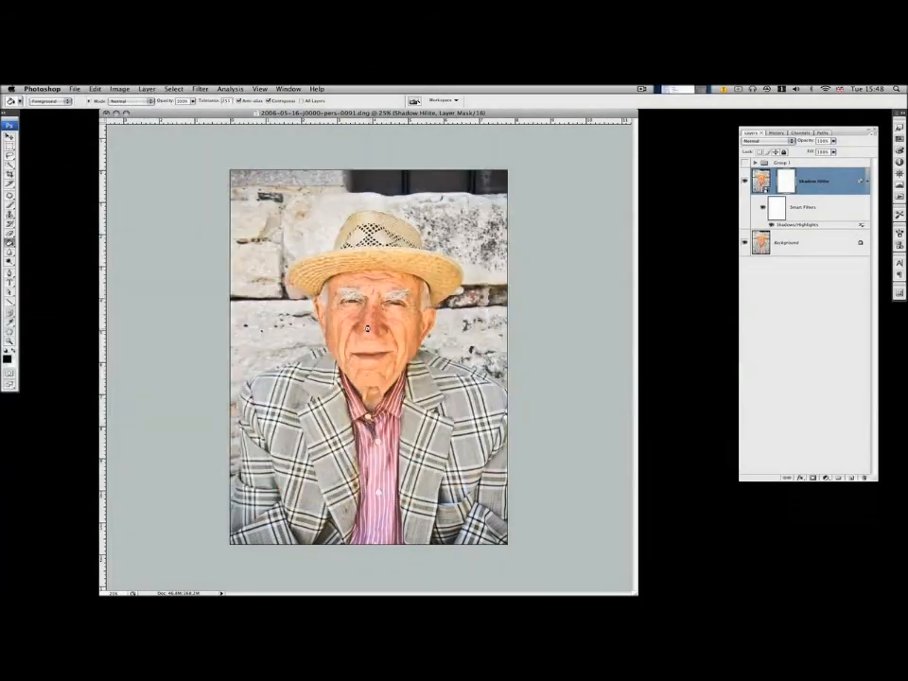
click(380, 307)
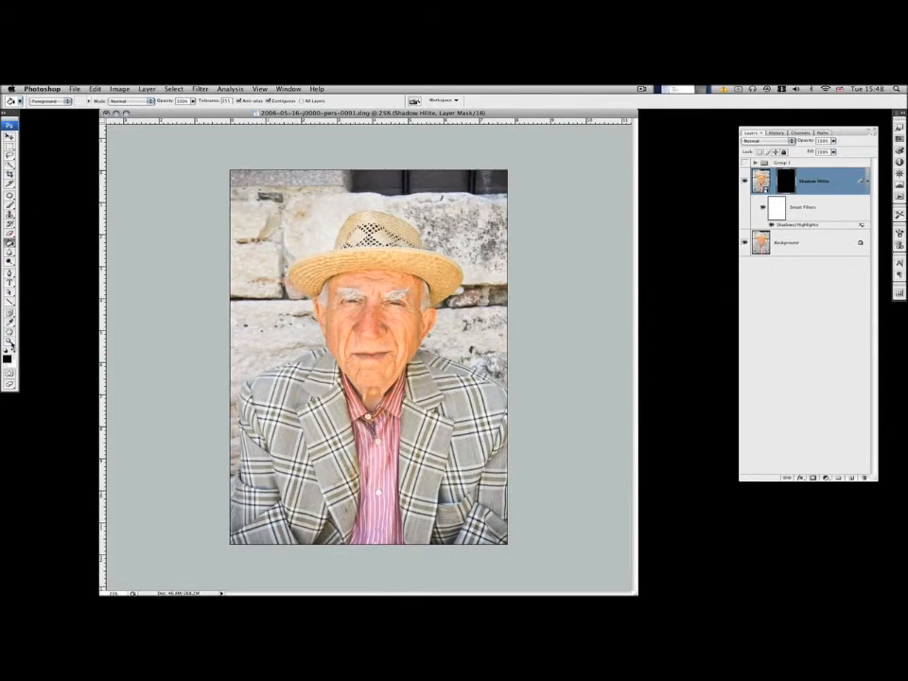
Step: Paint a white outline around the man's face on the Shadow Hilite mask with a smaller soft brush
key(z)
drag(435, 361, 477, 428)
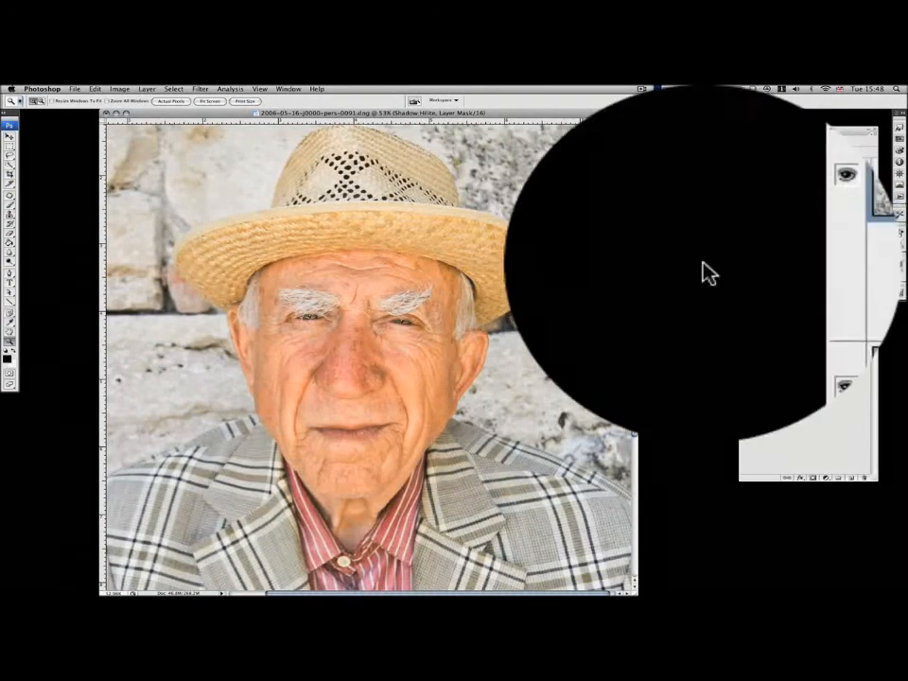
click(11, 209)
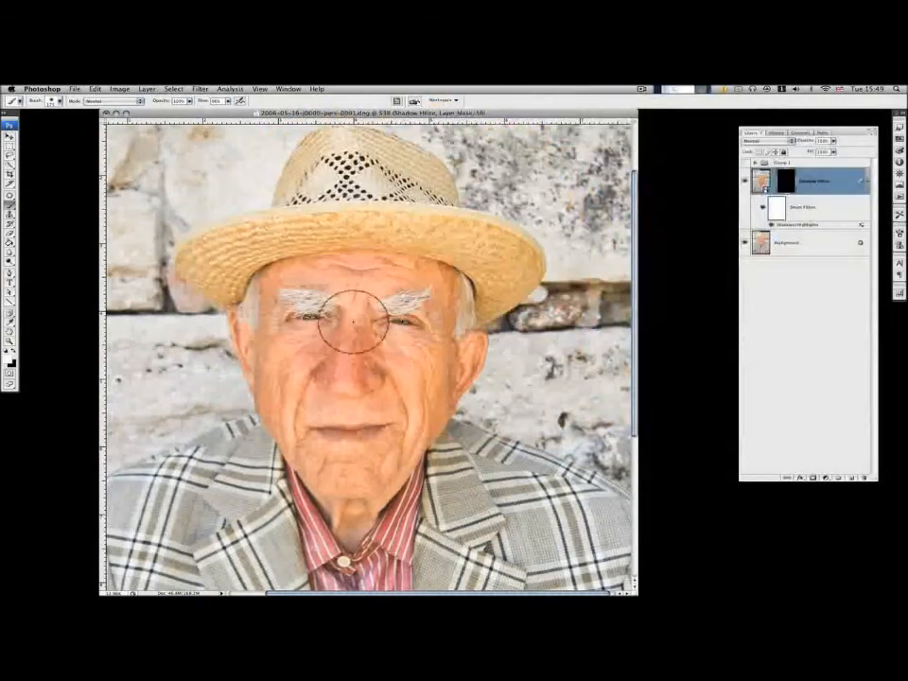
key(bracketleft)
key(bracketleft)
key(bracketleft)
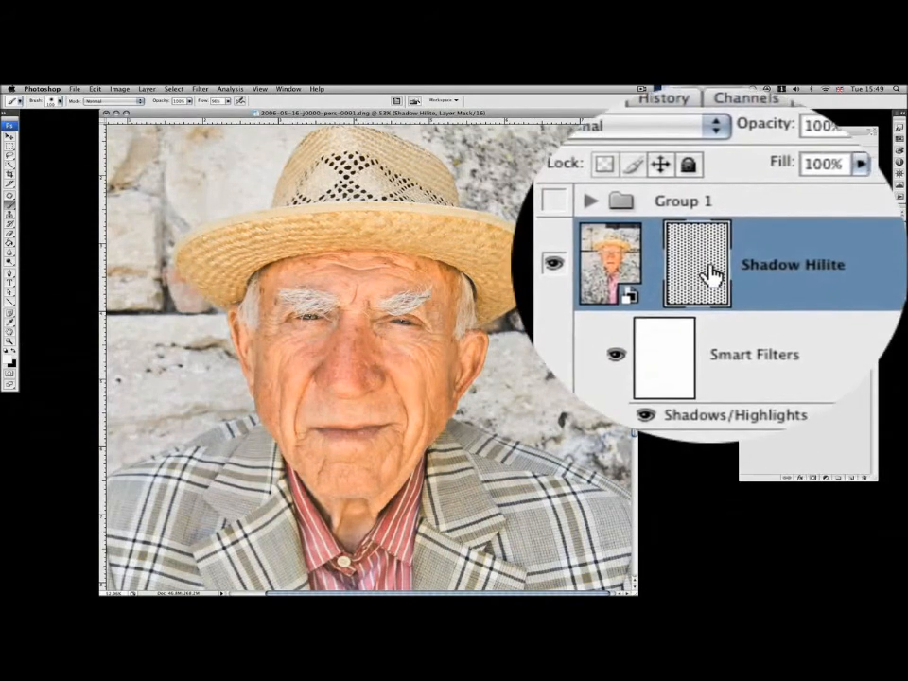
Step: Display the mask alone, lasso the area inside the painted outline, fill it with white, deselect, and return to the image
alt+click(786, 179)
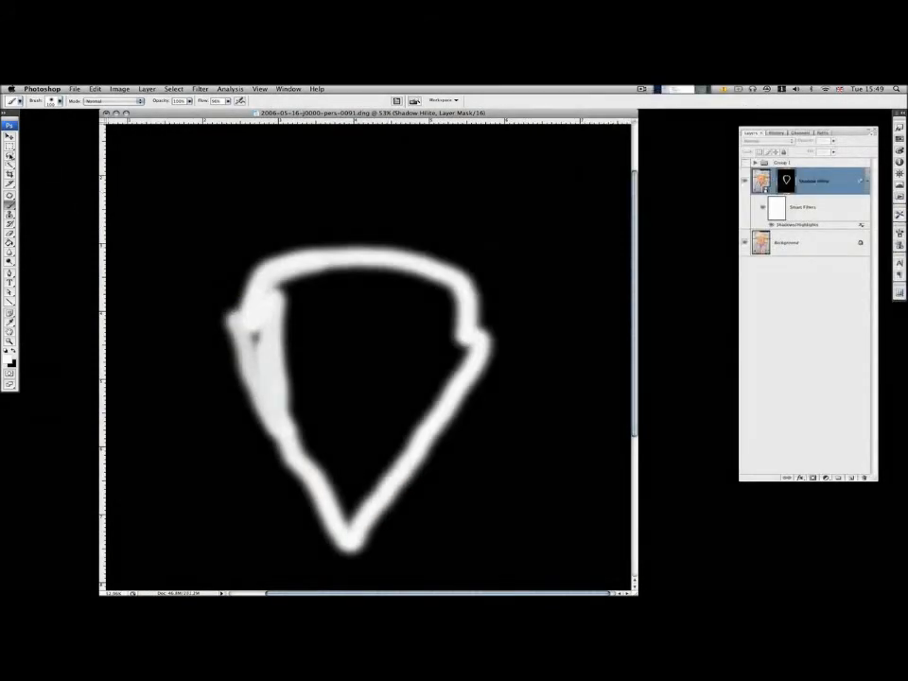
key(l)
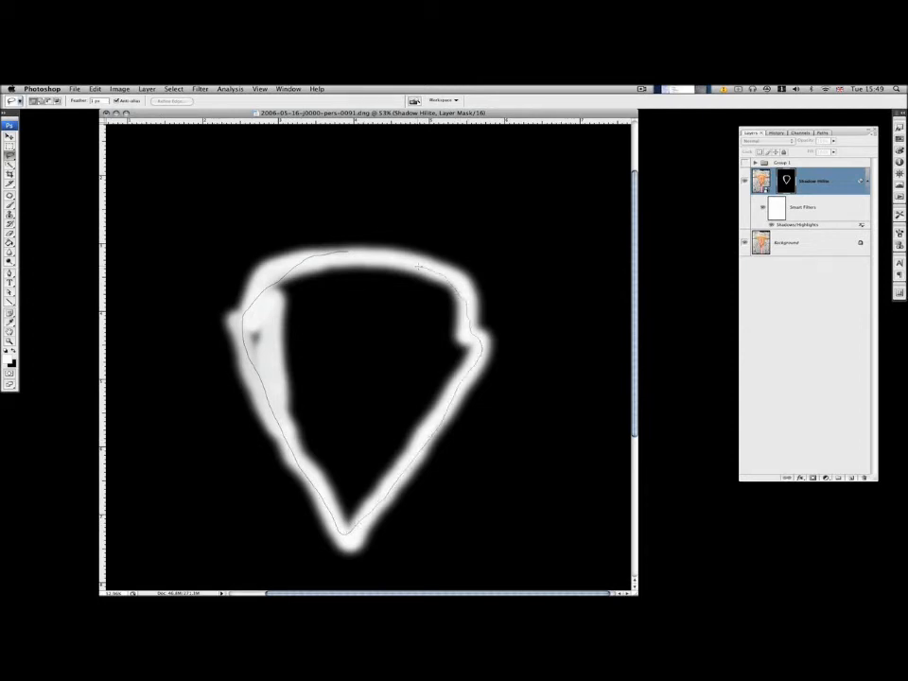
click(9, 241)
click(340, 326)
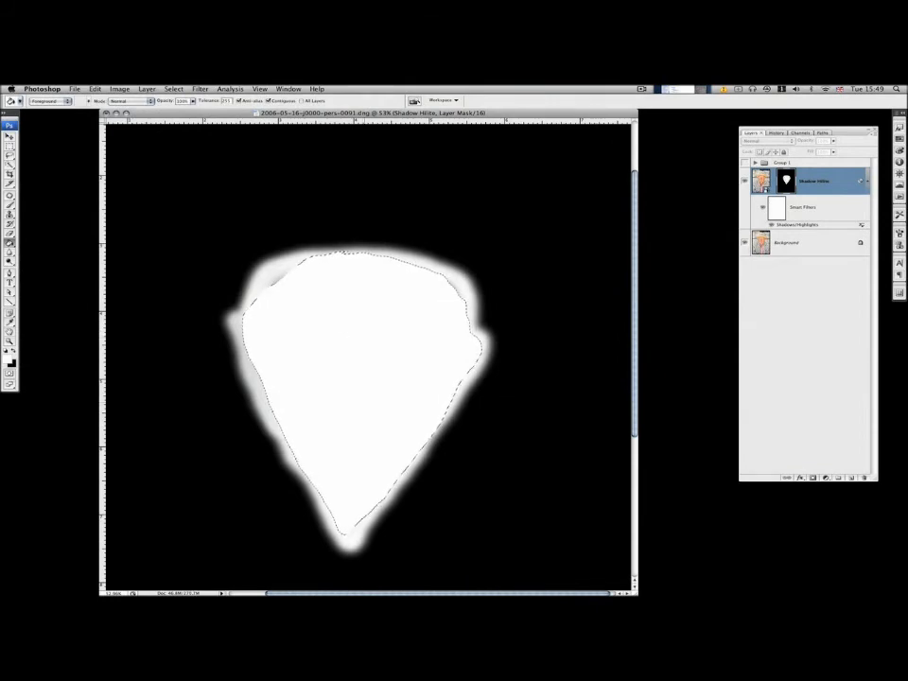
key(super+d)
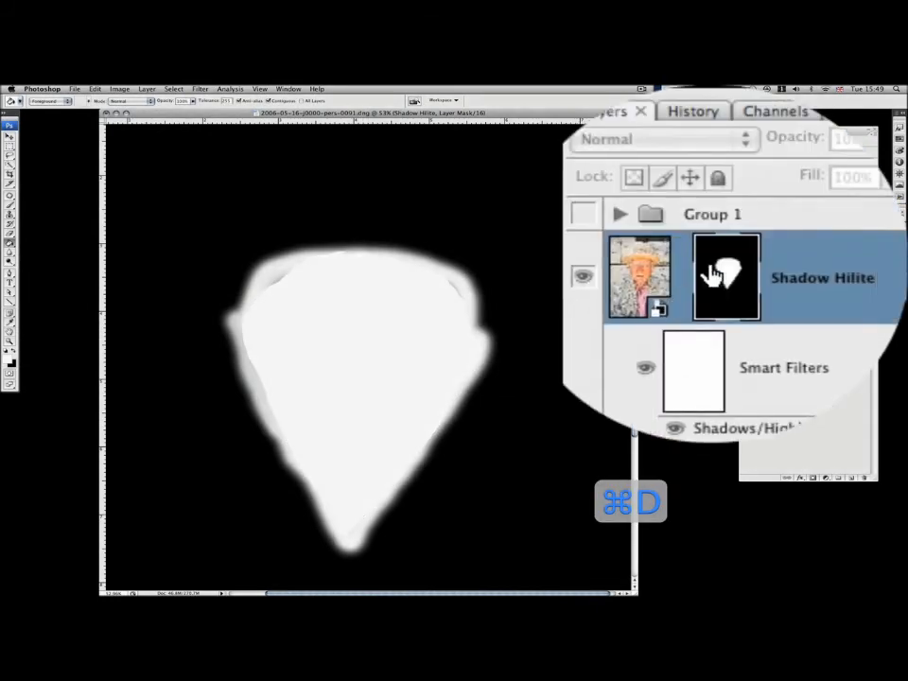
click(766, 189)
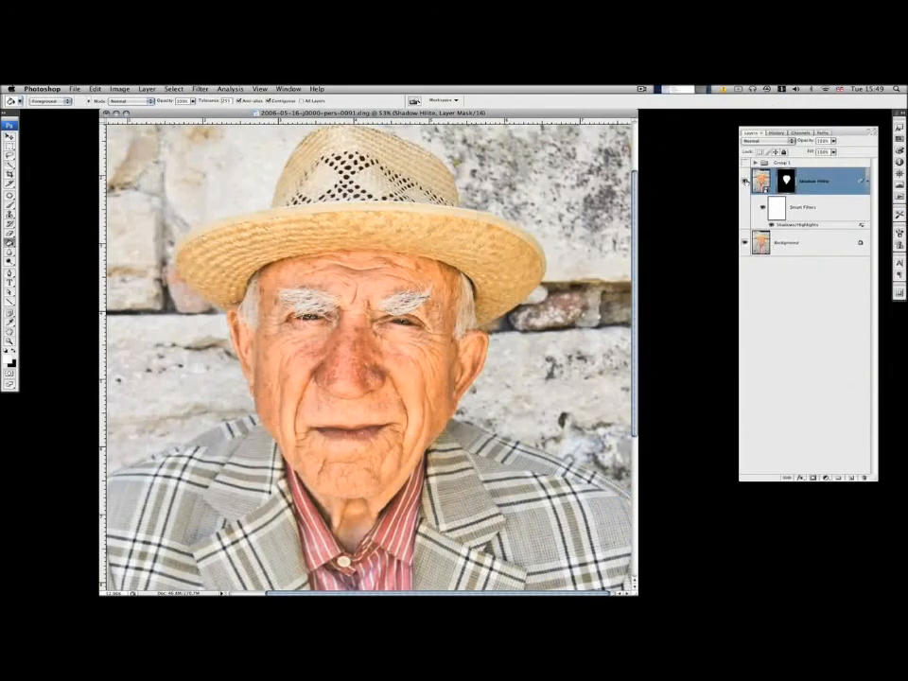
Step: Compare the portrait with the Shadow Hilite layer hidden and shown, both close up and at full view
click(746, 182)
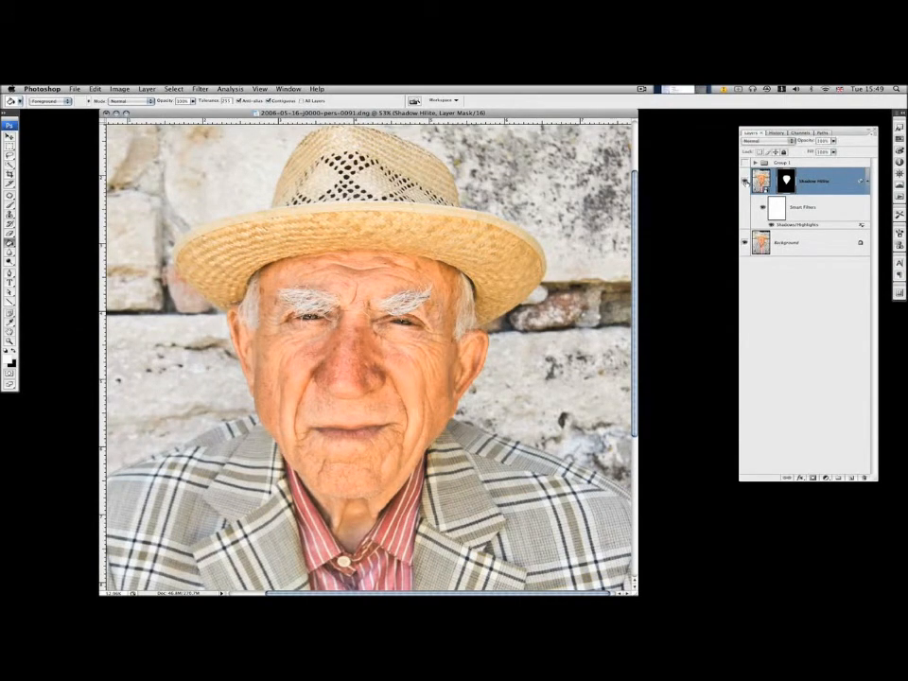
scroll(369, 357, down, 5)
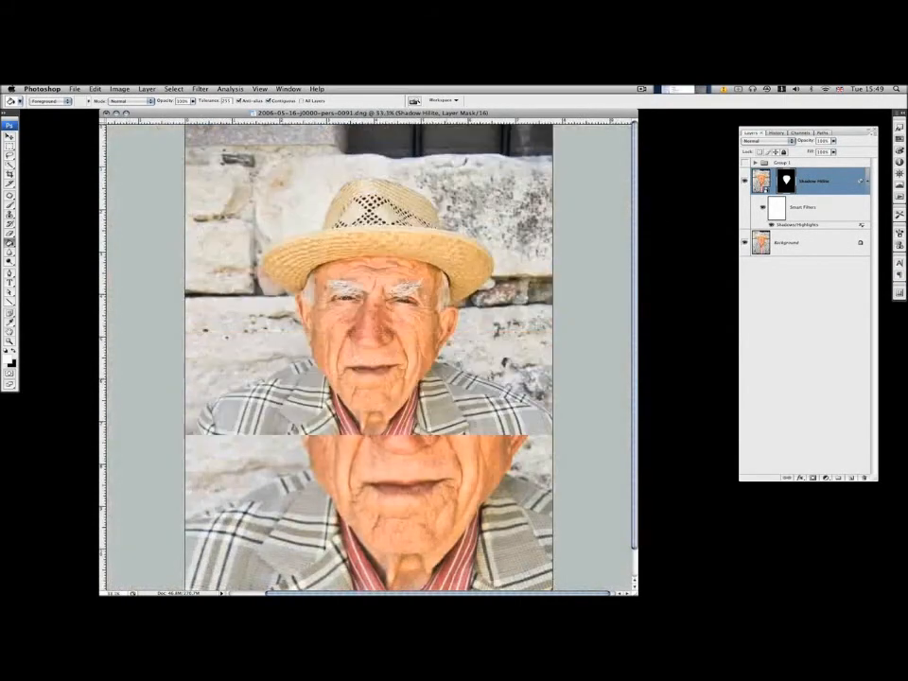
click(746, 181)
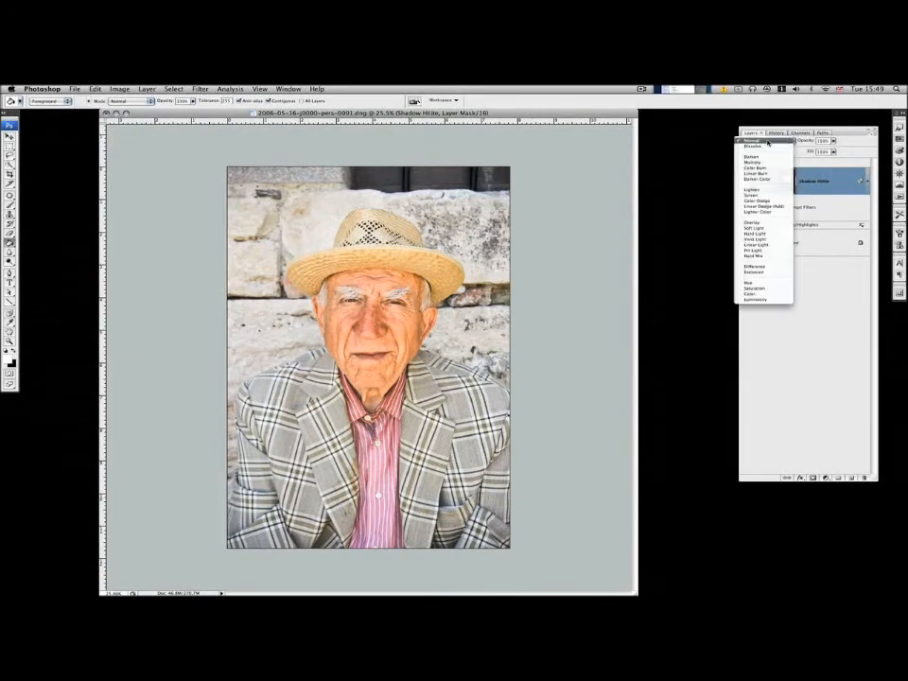
Step: Change the Shadow Hilite layer's blending mode to one of the Light modes
click(768, 114)
click(711, 270)
click(711, 269)
click(714, 270)
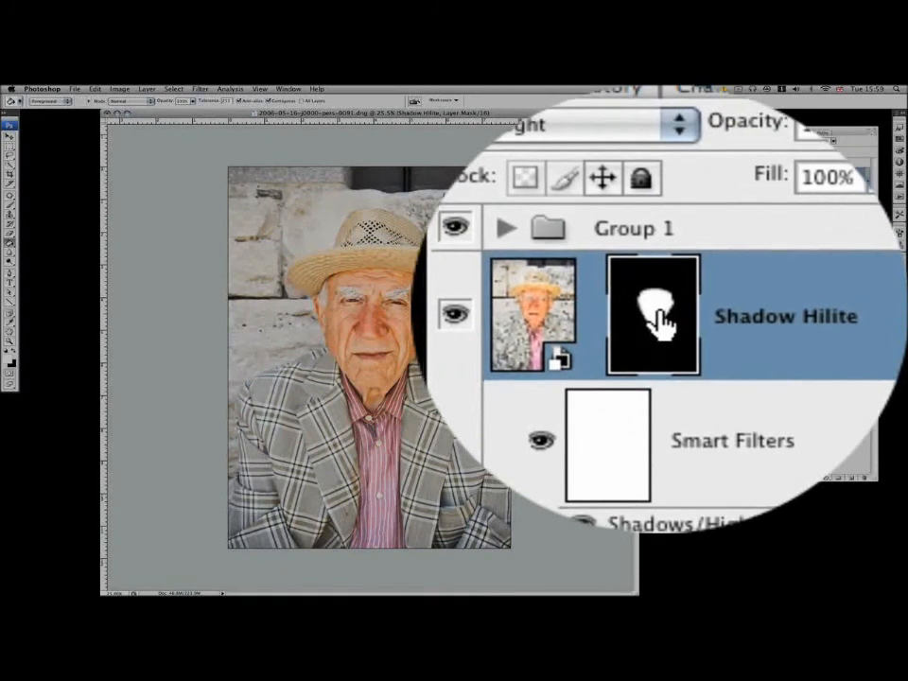
Step: Soften the Shadow Hilite mask with a 25.1-pixel Gaussian Blur while viewing it alone, return to the image and collapse the layer's smart filters
alt+click(787, 180)
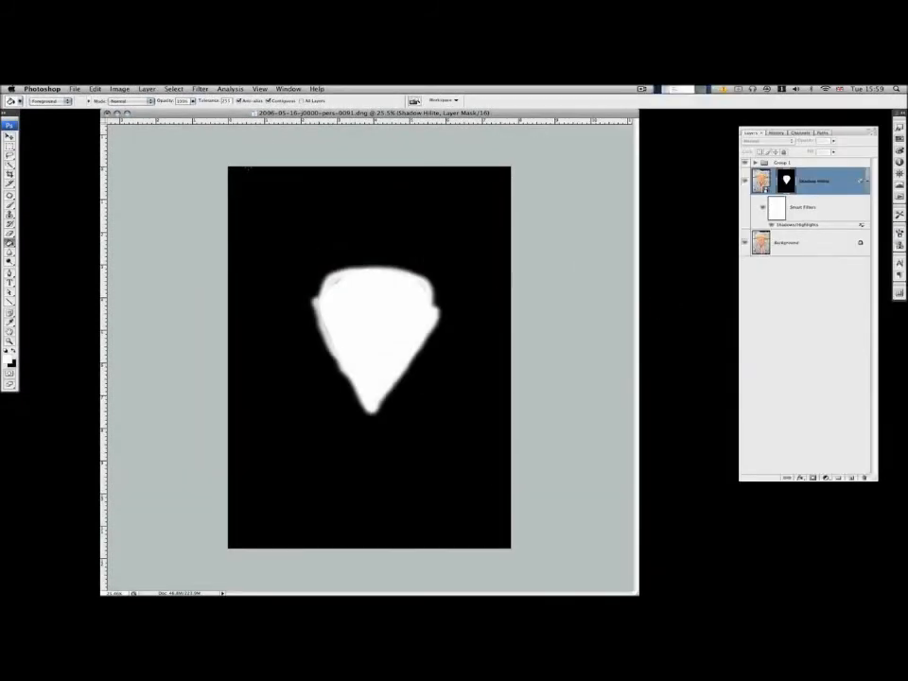
click(200, 89)
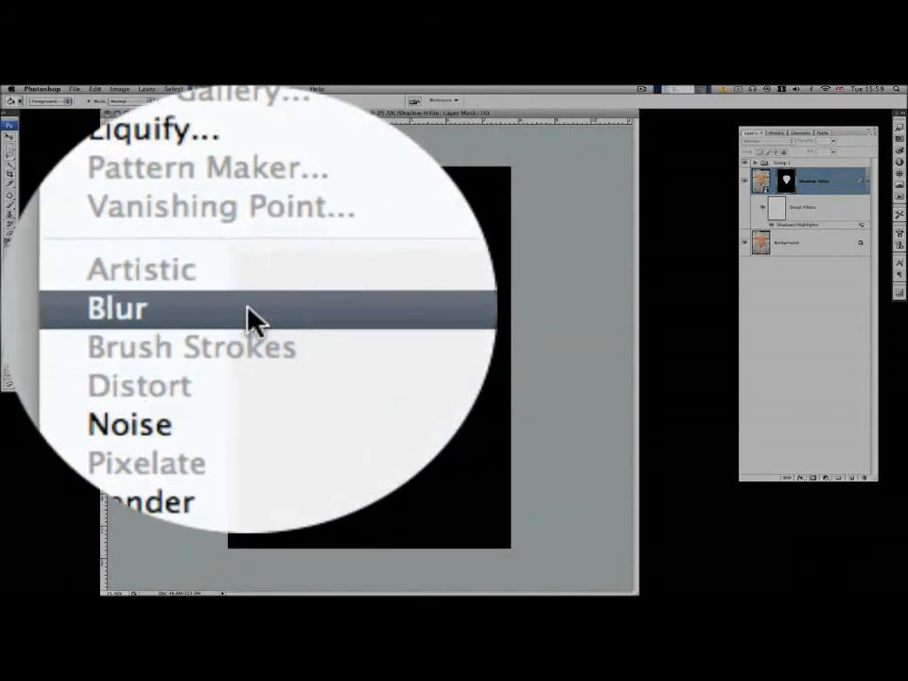
mouse_move(231, 200)
click(342, 213)
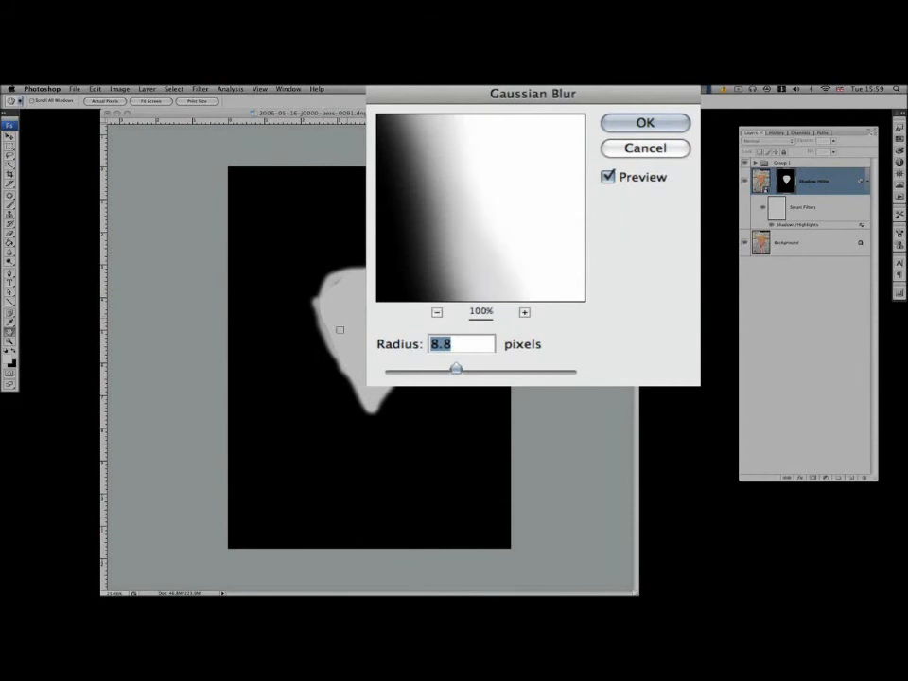
click(327, 329)
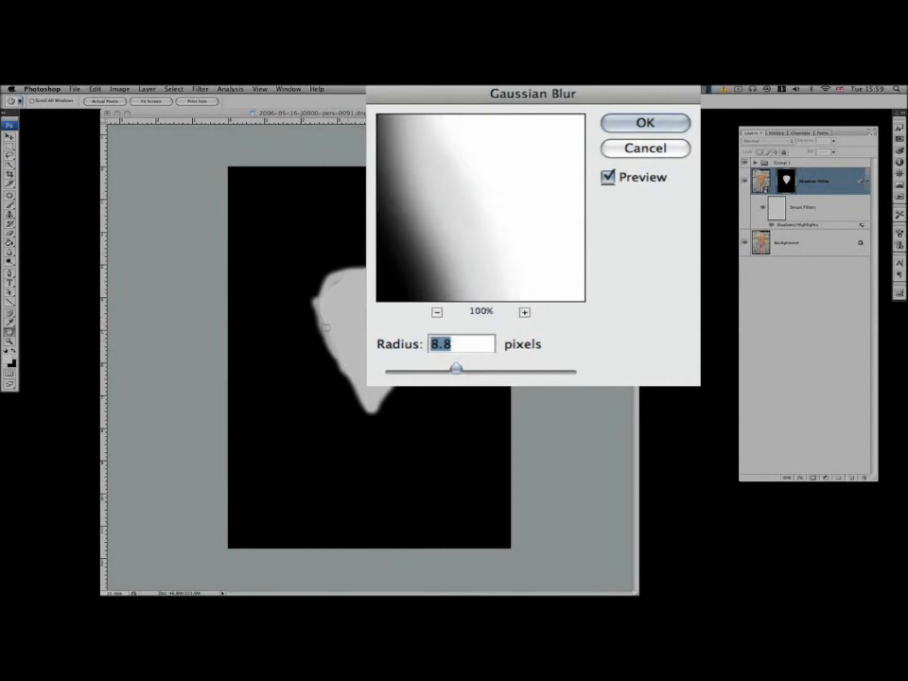
click(481, 375)
drag(482, 374, 479, 376)
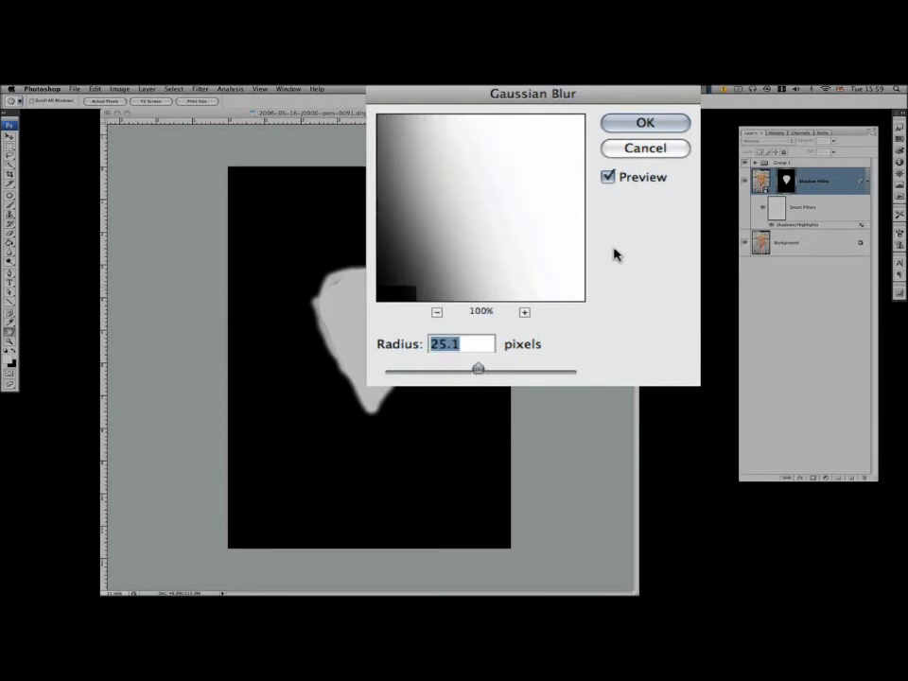
click(659, 125)
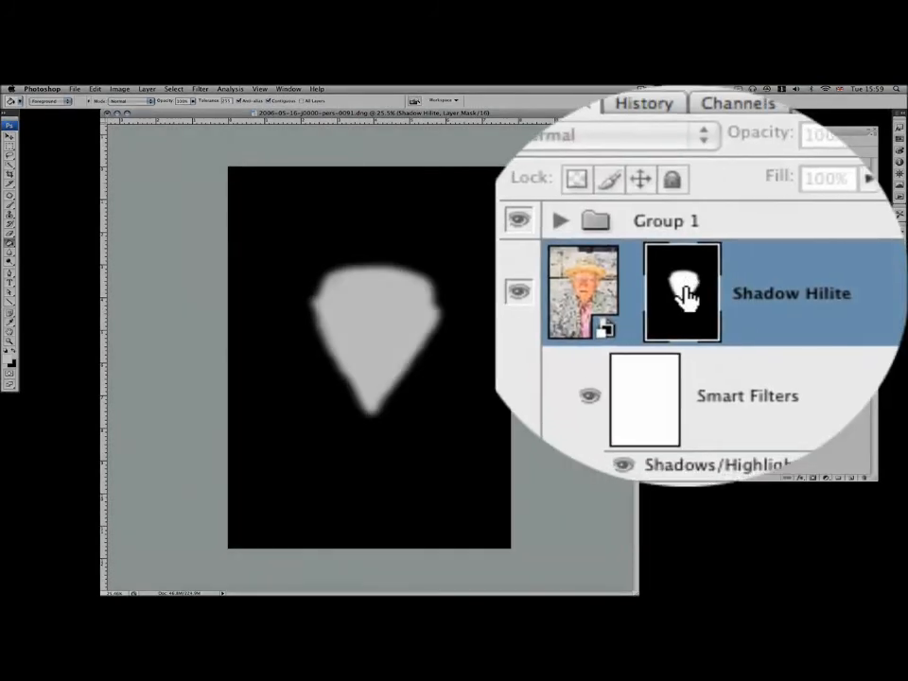
alt+click(788, 183)
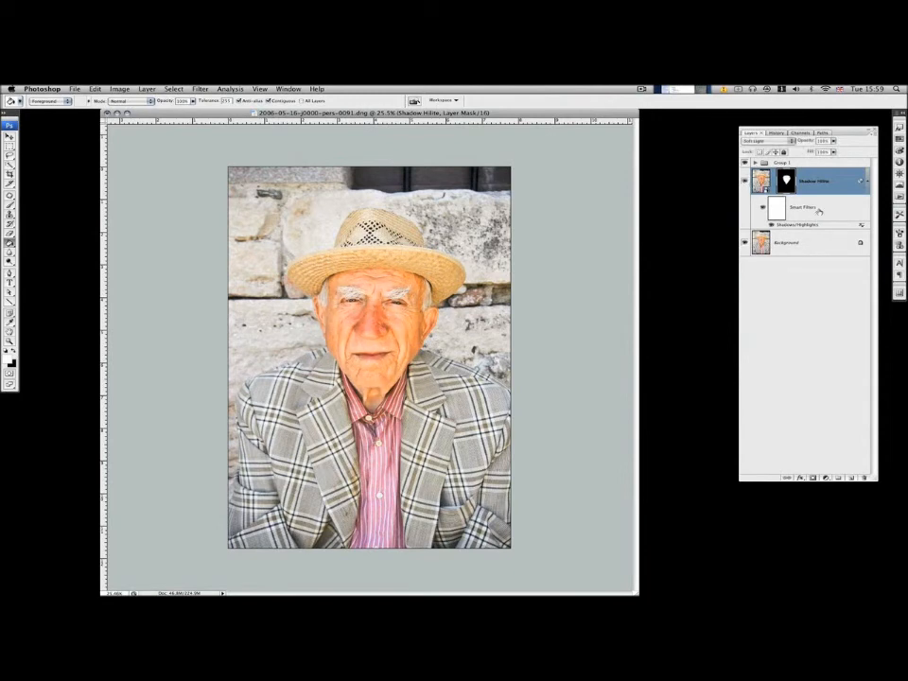
click(867, 184)
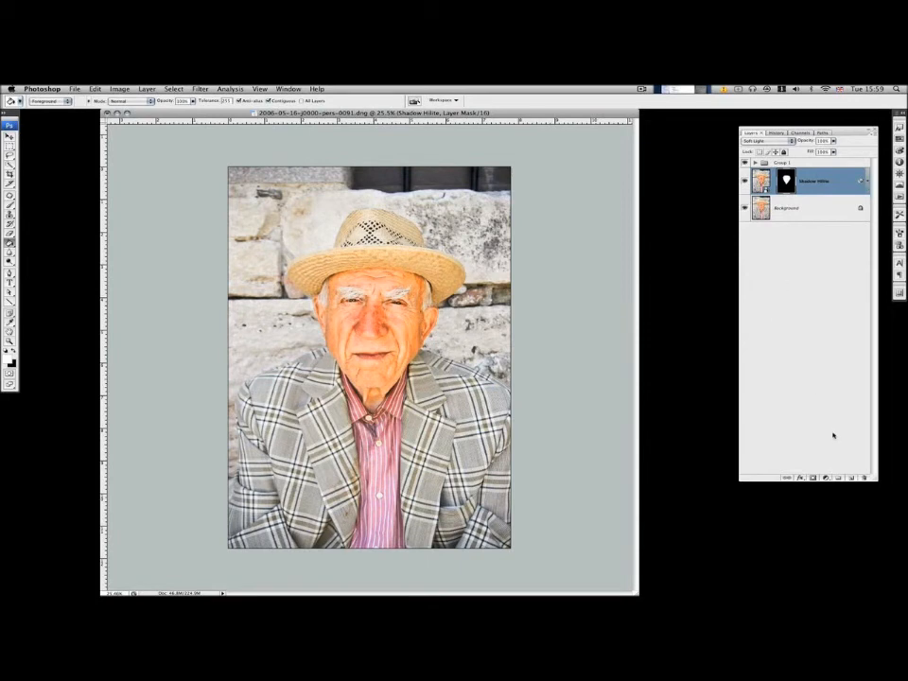
Step: Add a Black & White adjustment layer above Shadow Hilite using the Blue Filter preset
click(825, 478)
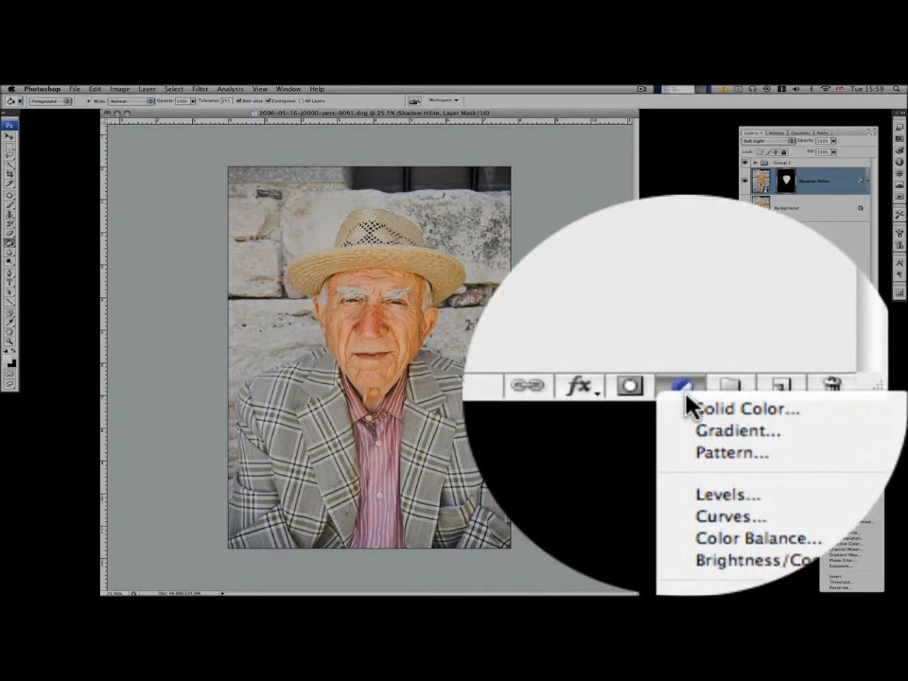
click(846, 533)
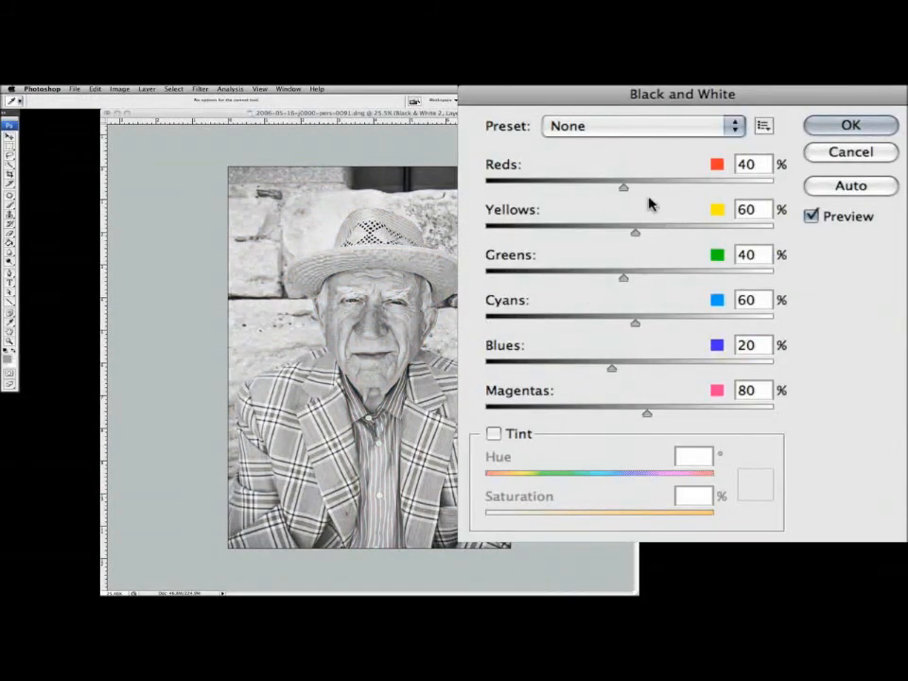
click(620, 128)
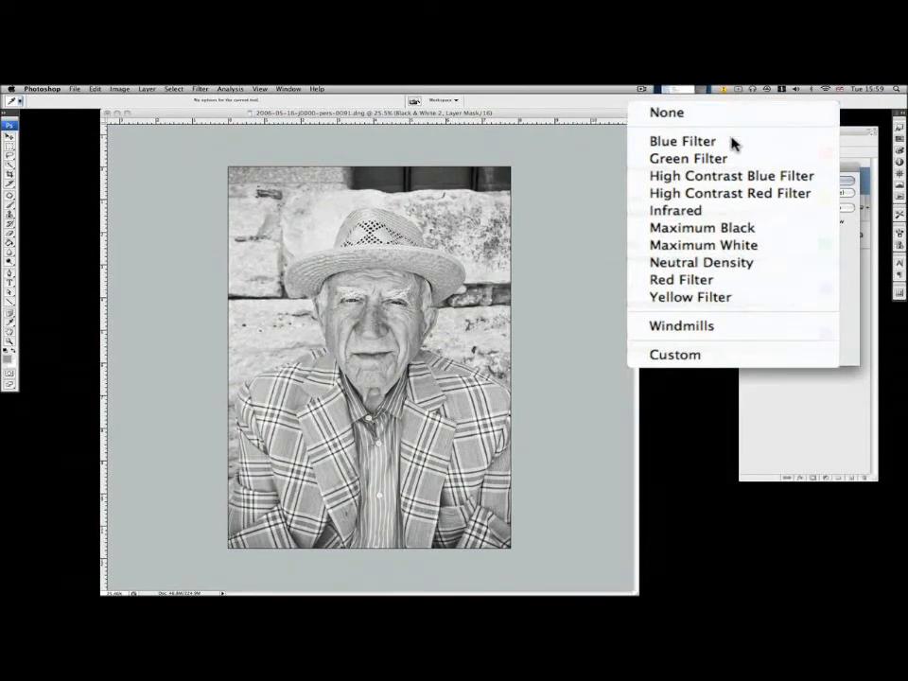
click(726, 146)
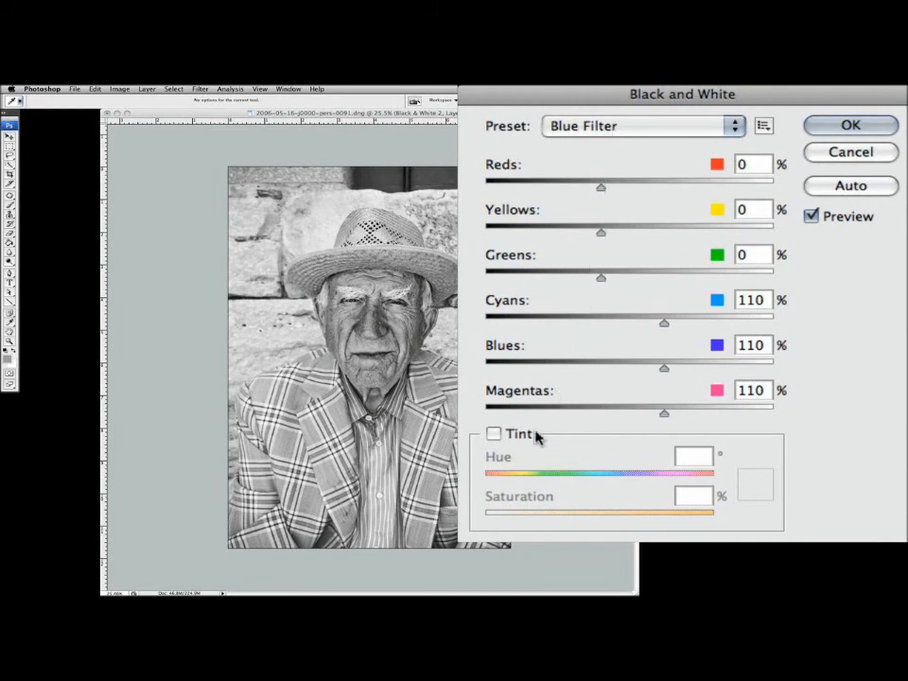
Step: Try the High Contrast Blue Filter, High Contrast Red Filter and Infrared presets, and return to Blue Filter
click(619, 128)
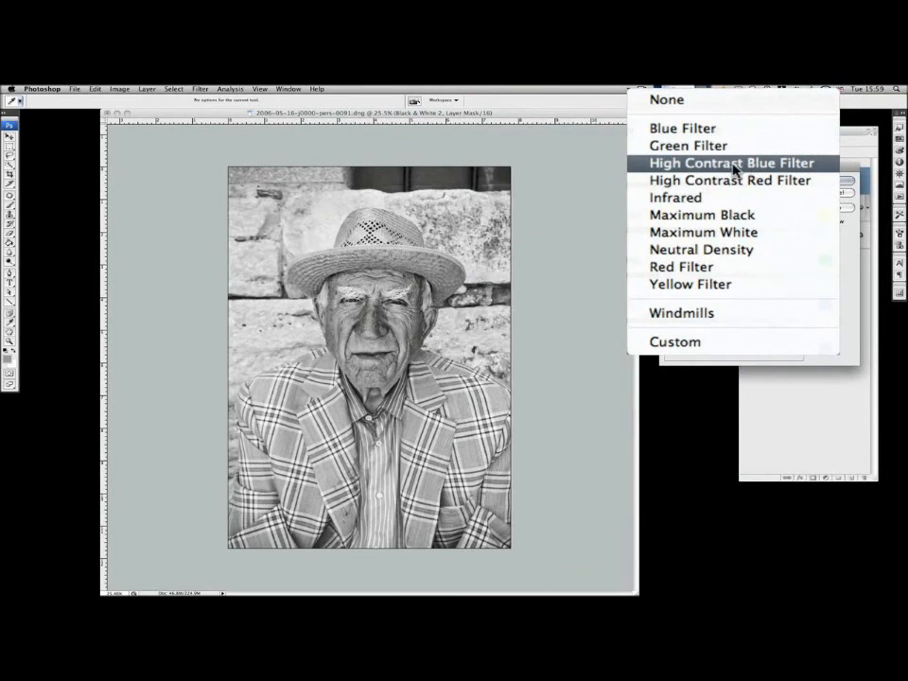
click(732, 167)
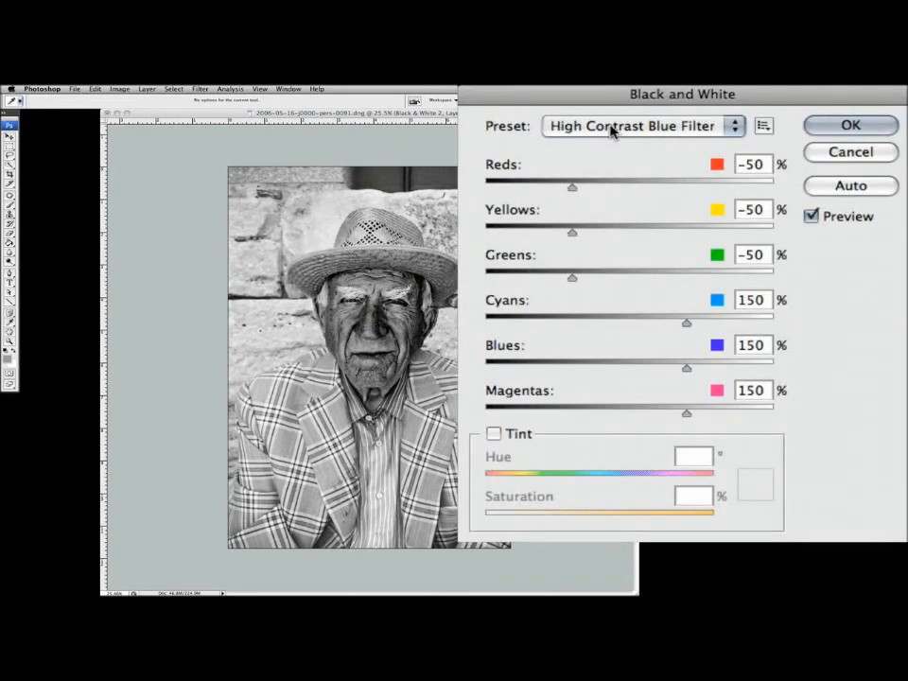
click(668, 158)
click(725, 177)
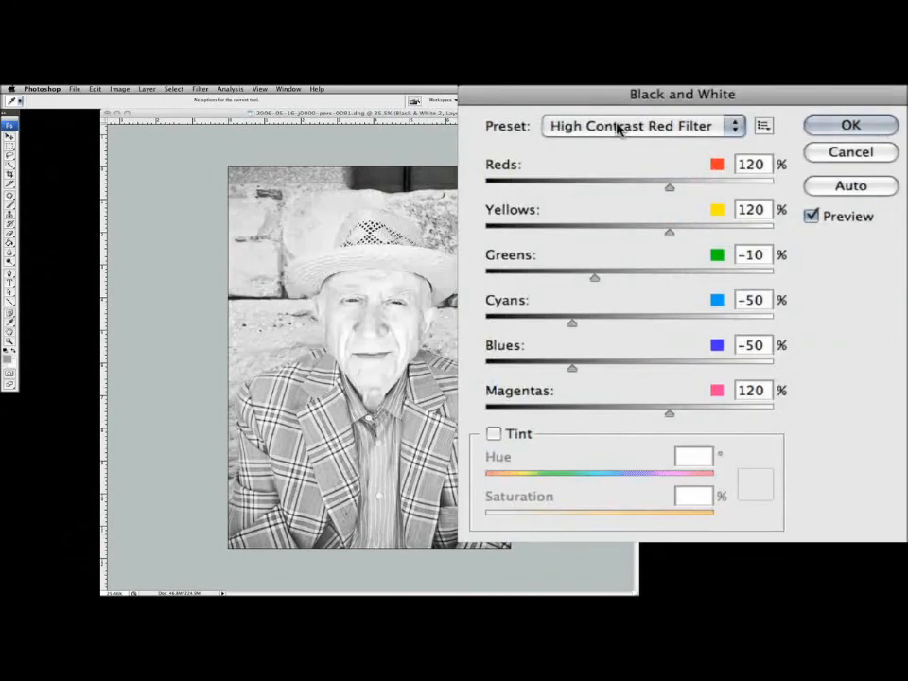
click(724, 181)
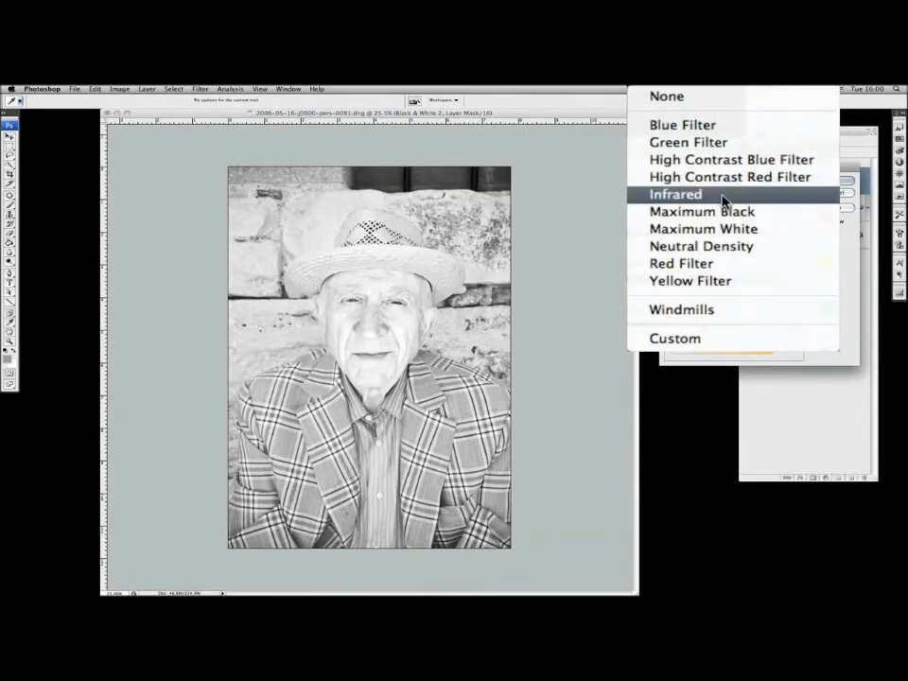
click(722, 195)
click(726, 197)
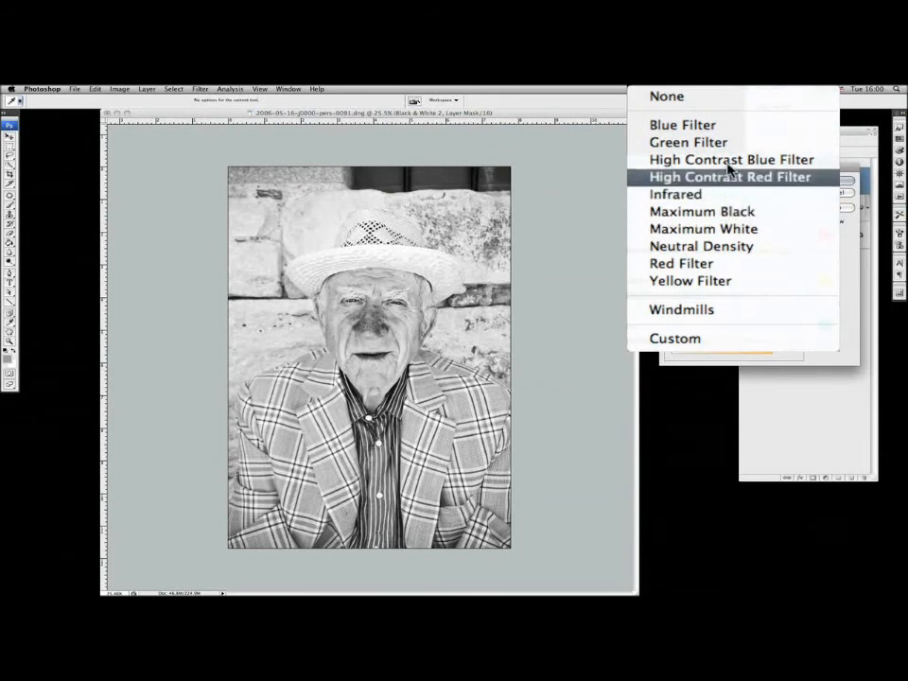
click(709, 125)
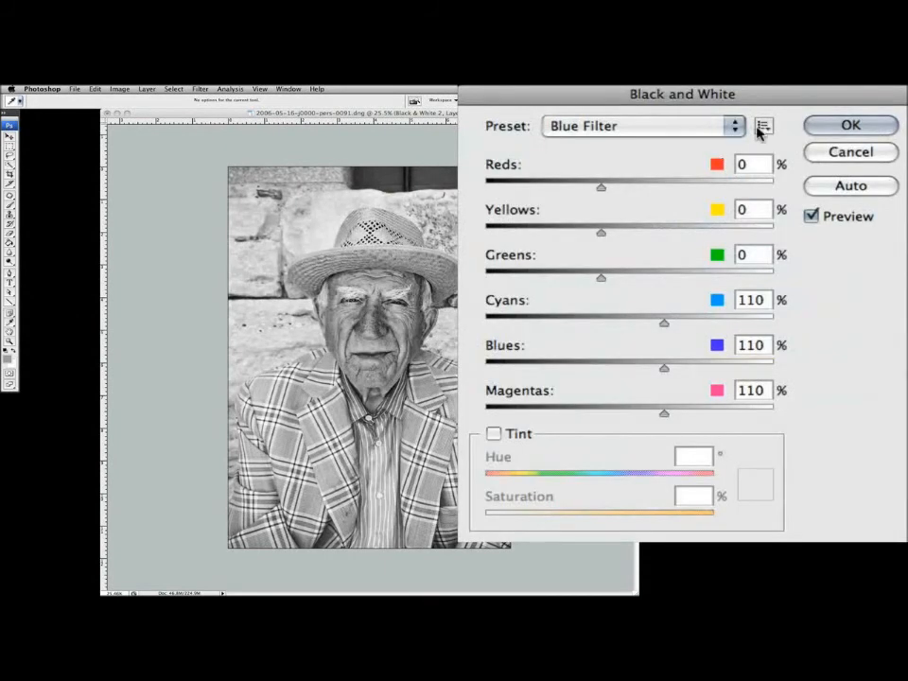
Step: Accept the Black and White settings and lower the adjustment layer's opacity to about 65%
click(865, 126)
click(833, 141)
mouse_move(829, 152)
mouse_down()
mouse_move(796, 154)
mouse_move(822, 154)
mouse_move(814, 154)
mouse_up()
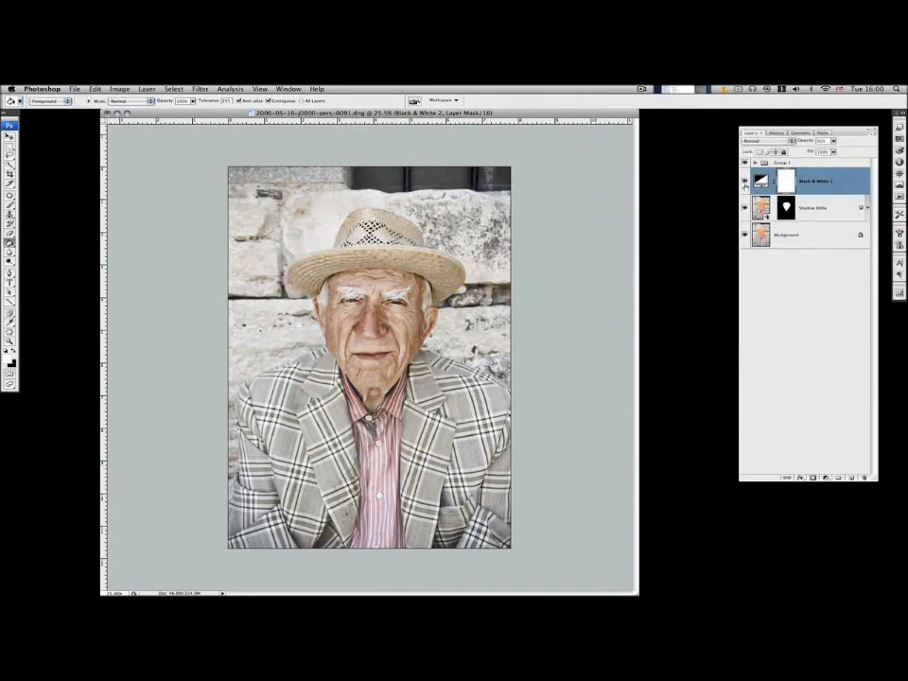
Step: Compare the portrait with the Black & White layer hidden and shown
click(744, 179)
click(744, 179)
click(744, 180)
click(744, 179)
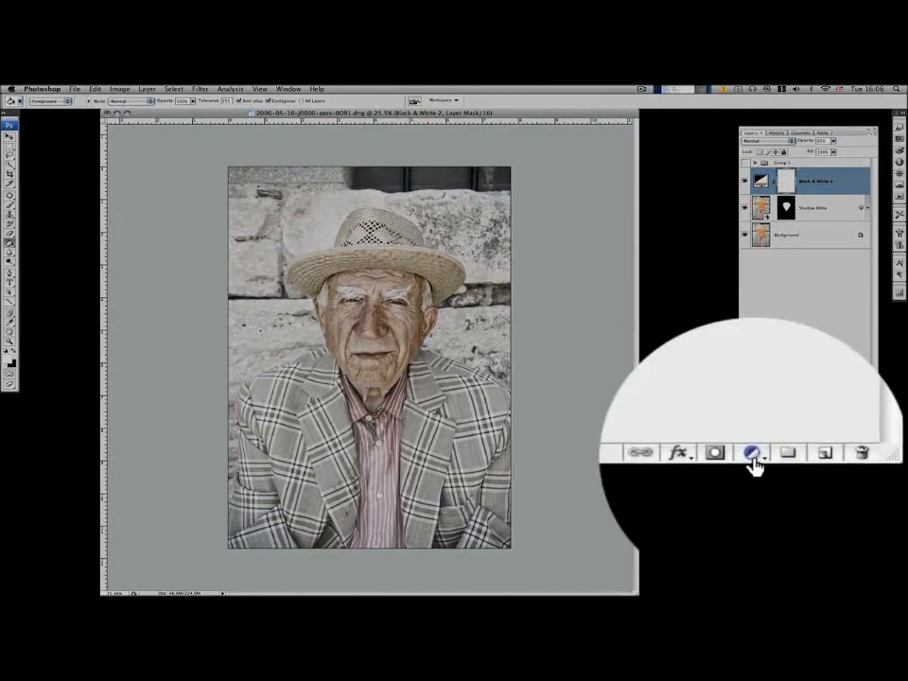
Step: Add a Hue/Saturation adjustment layer on top with Colorize enabled, Hue 27 and Saturation 13
click(825, 477)
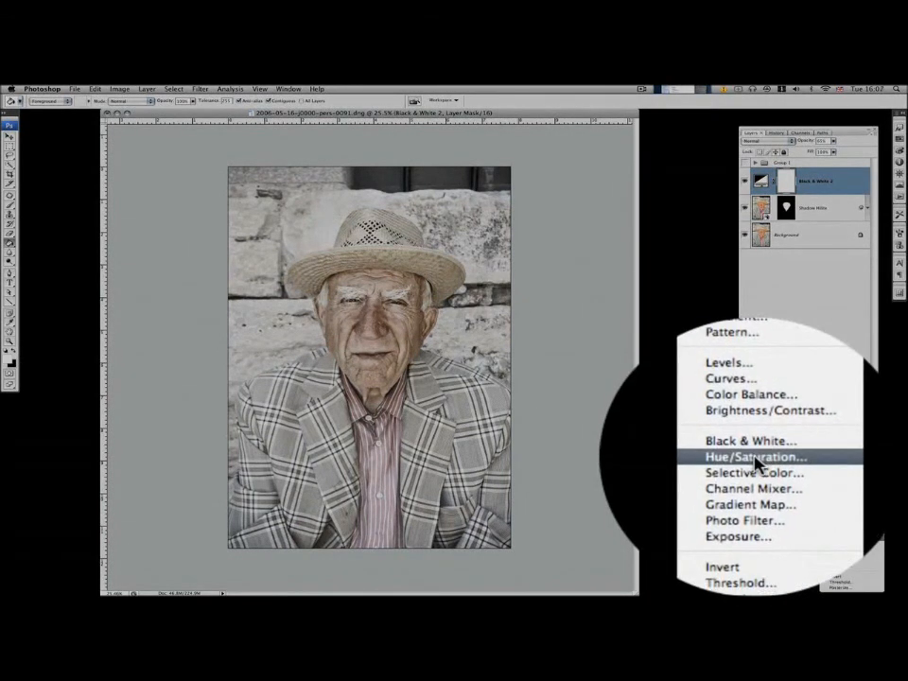
click(849, 537)
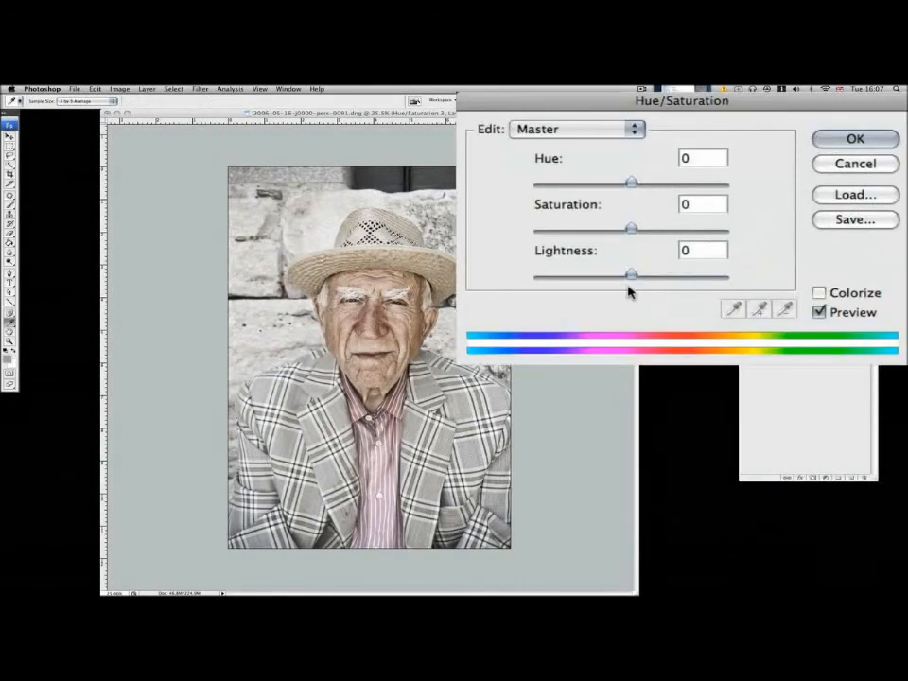
click(852, 301)
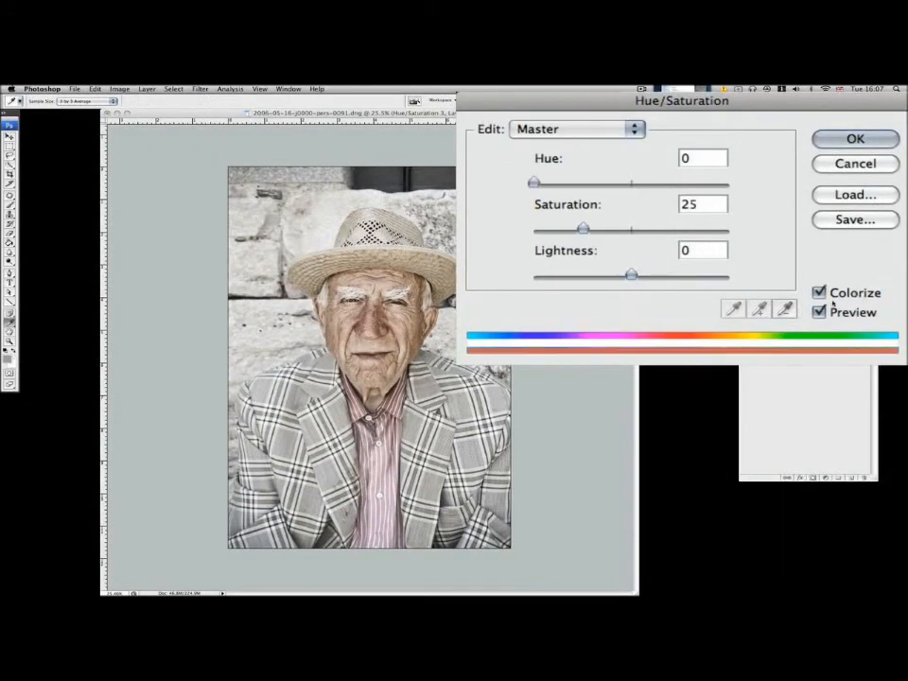
drag(535, 186, 550, 190)
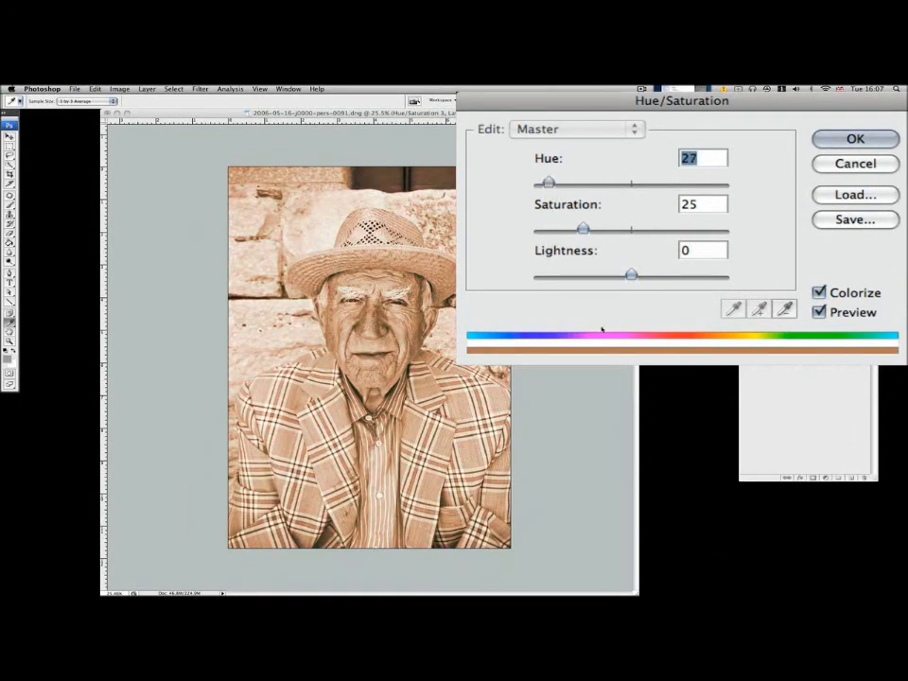
click(577, 231)
mouse_move(574, 228)
mouse_down()
mouse_move(533, 229)
mouse_move(558, 237)
mouse_up()
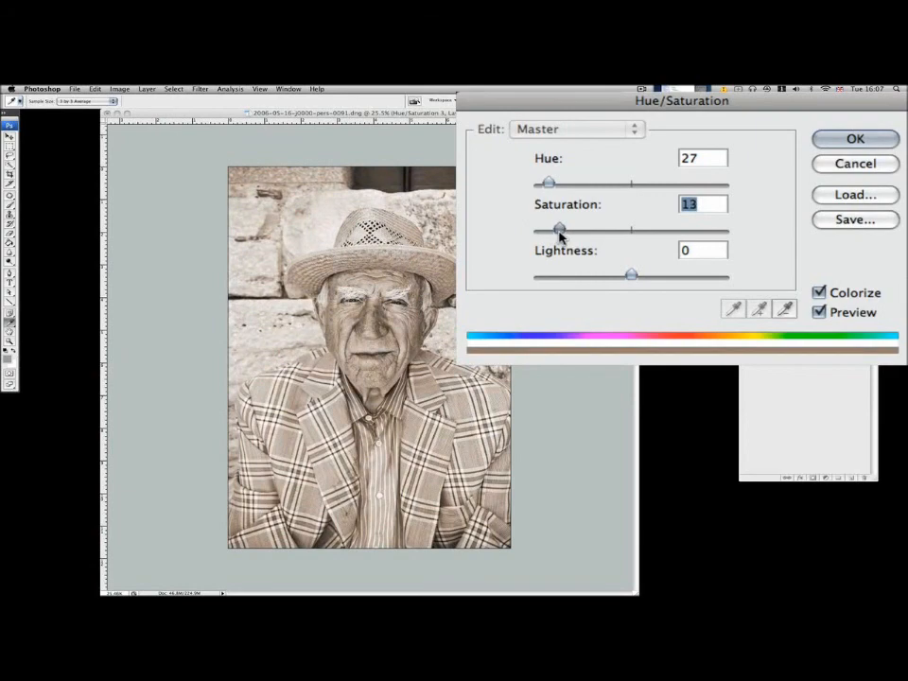
click(853, 139)
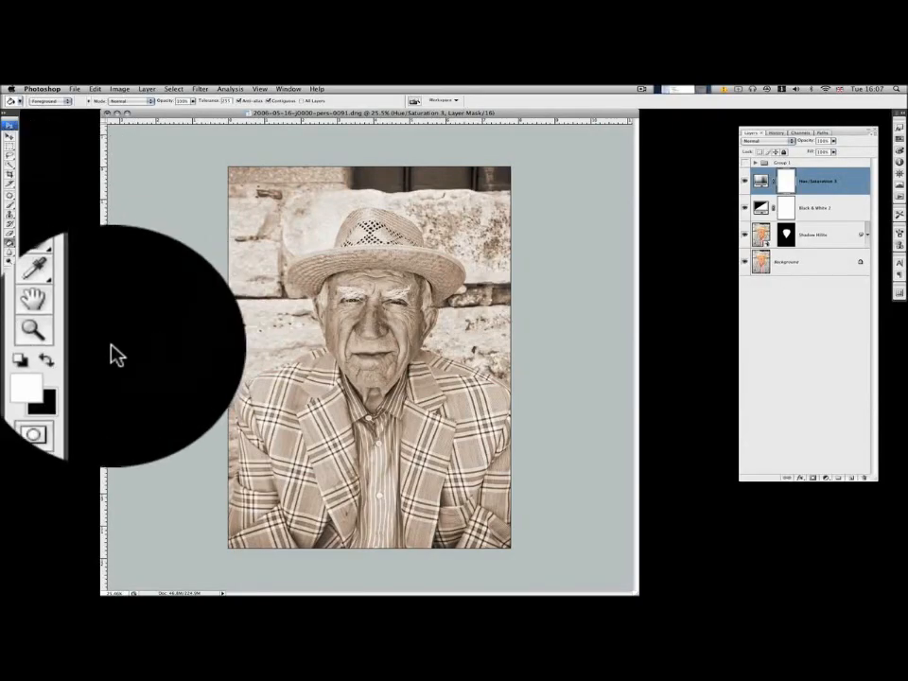
Step: Limit the Hue/Saturation mask to the face by filling it black, filling white within the Shadow Hilite mask's selection, and deselecting
click(14, 351)
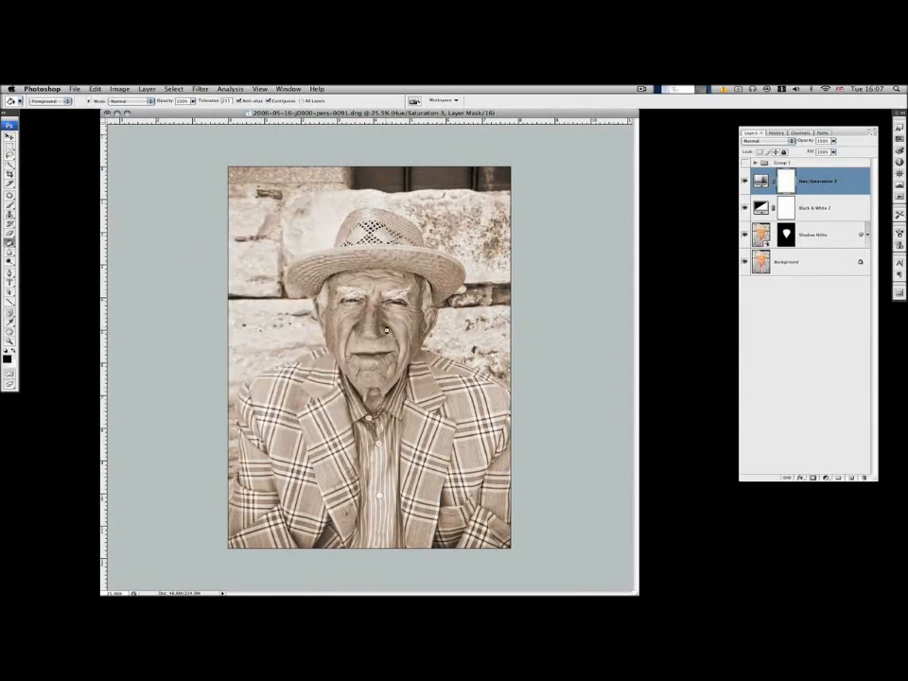
key(alt+BackSpace)
click(786, 235)
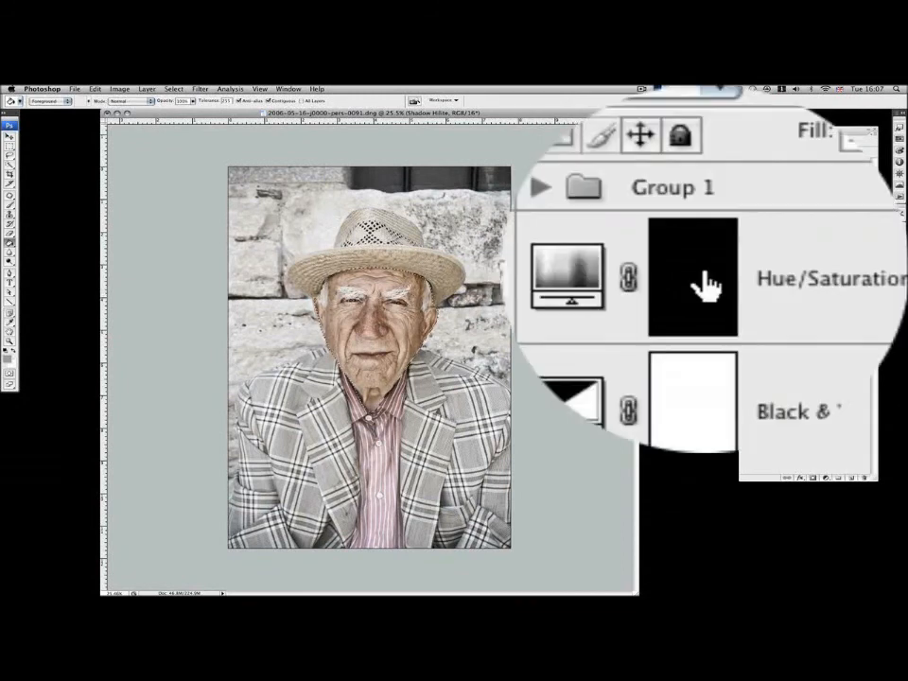
click(707, 284)
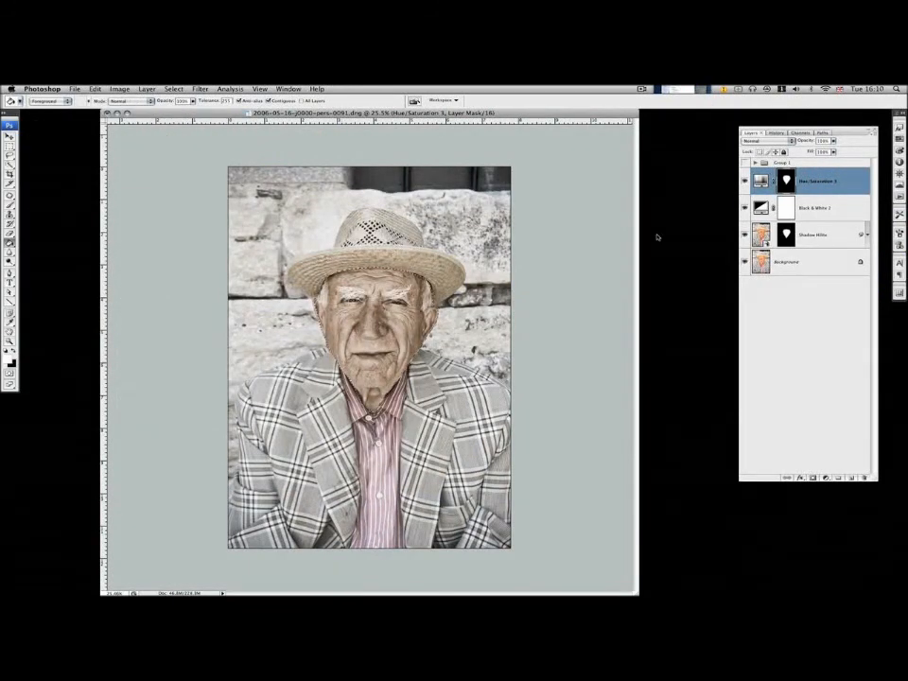
key(super+d)
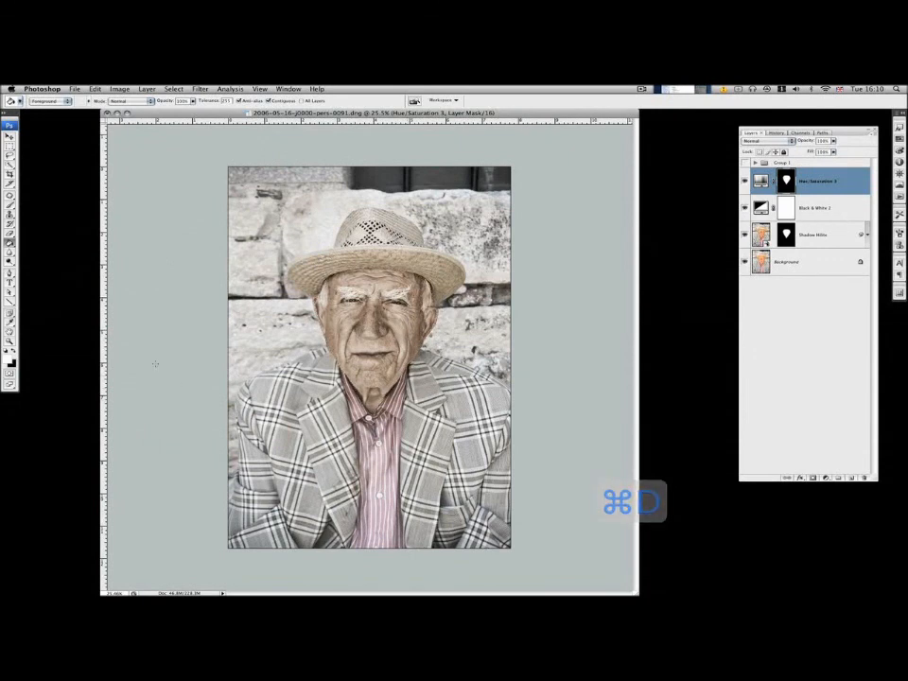
Step: Lower the Hue/Saturation layer's opacity to about 45%, comparing the face with the layer hidden and shown
click(745, 180)
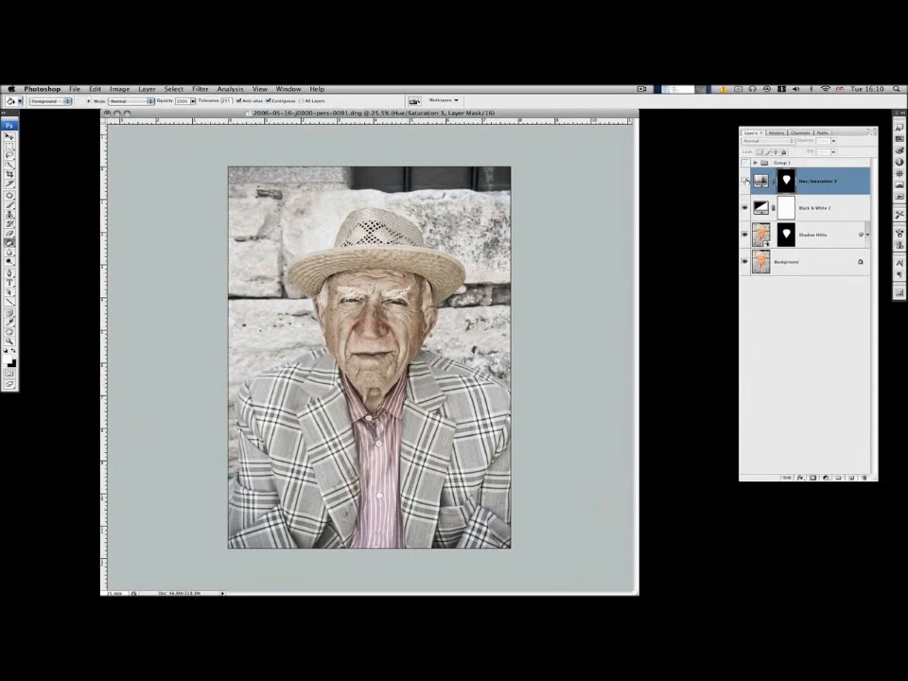
click(745, 180)
drag(833, 140, 806, 151)
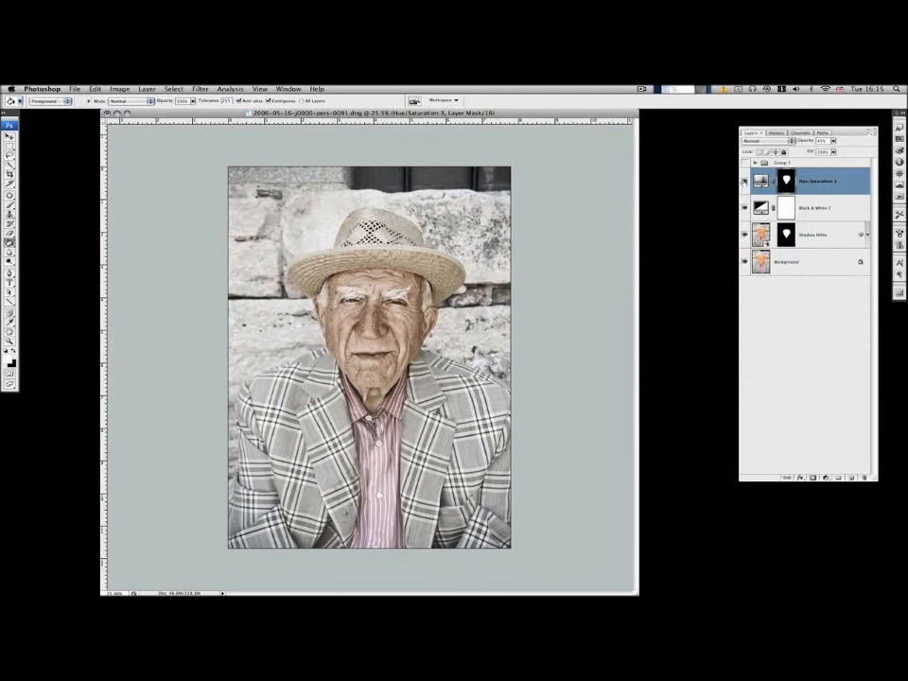
click(744, 182)
click(744, 181)
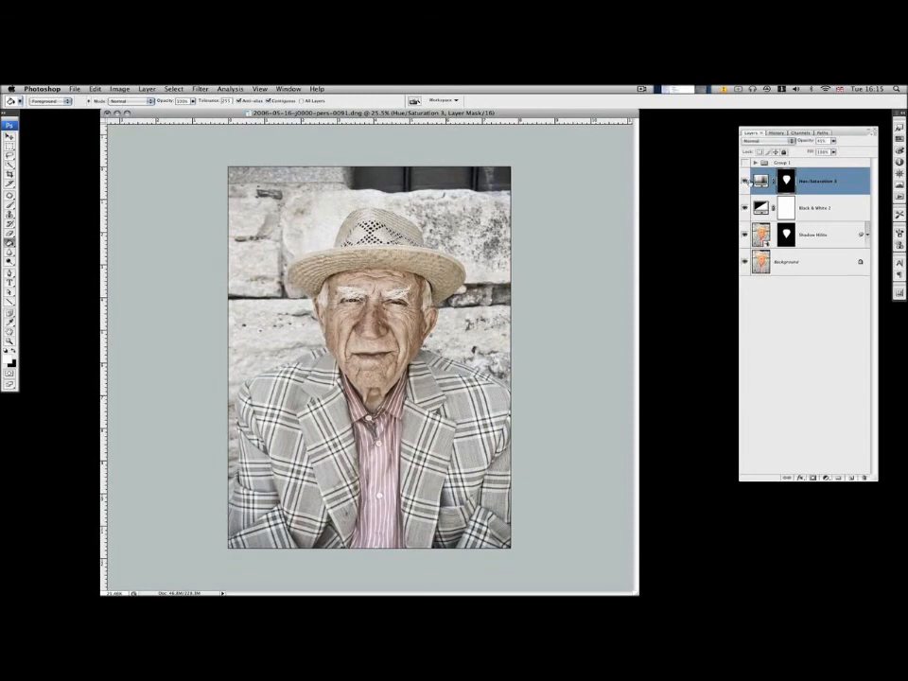